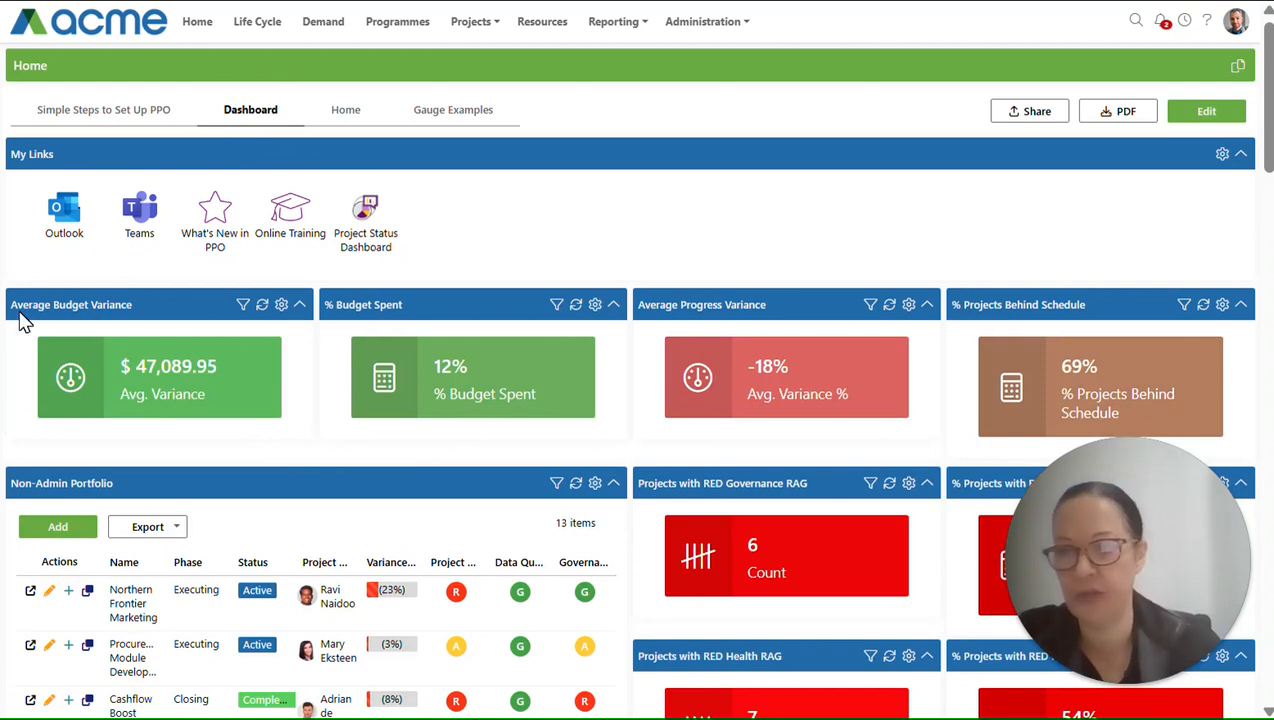
left_click_drag(12, 314, 147, 312)
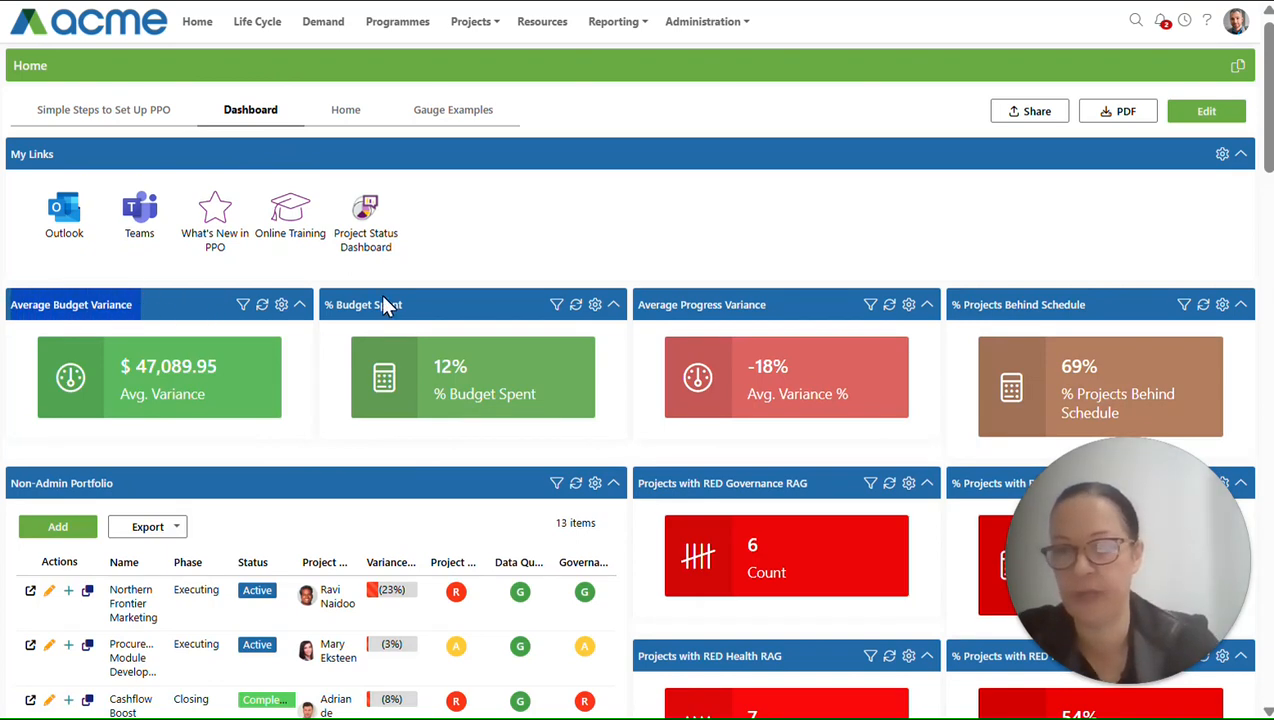
left_click_drag(641, 311, 770, 310)
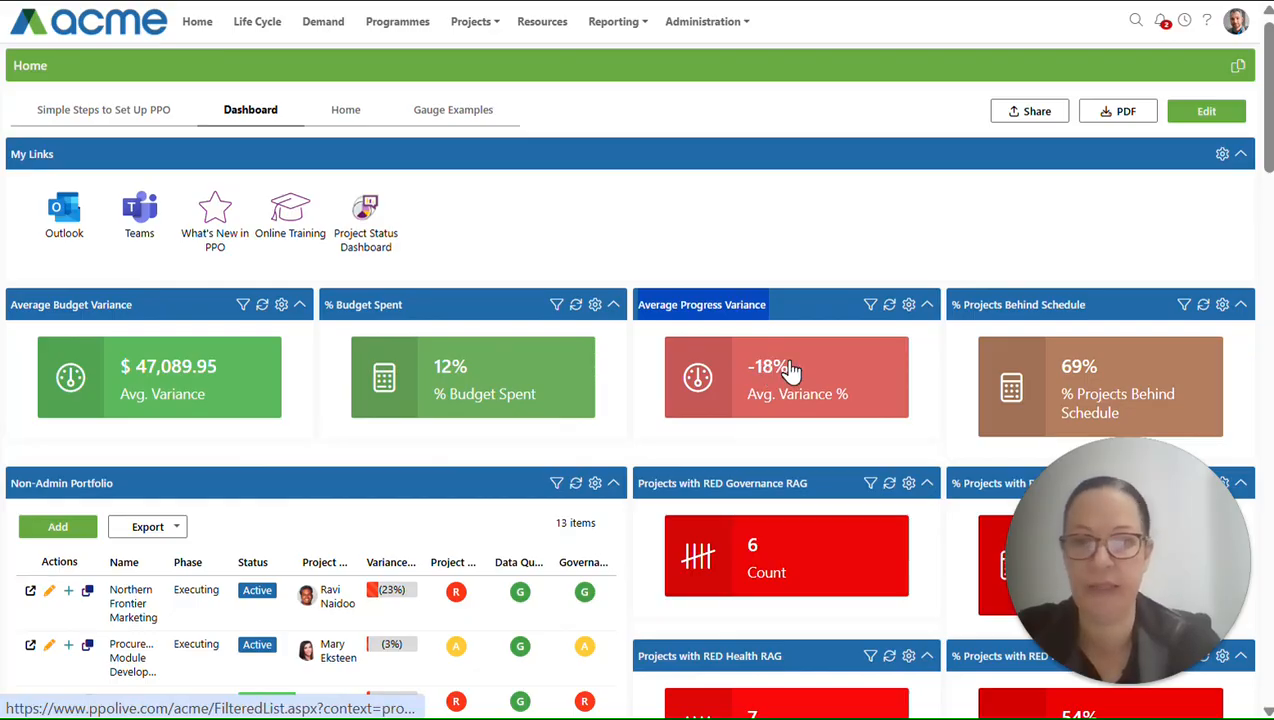
Start editing the dashboard and add a new panel above My Links containing a Gauge Chart widget for Projects
left_click(1208, 116)
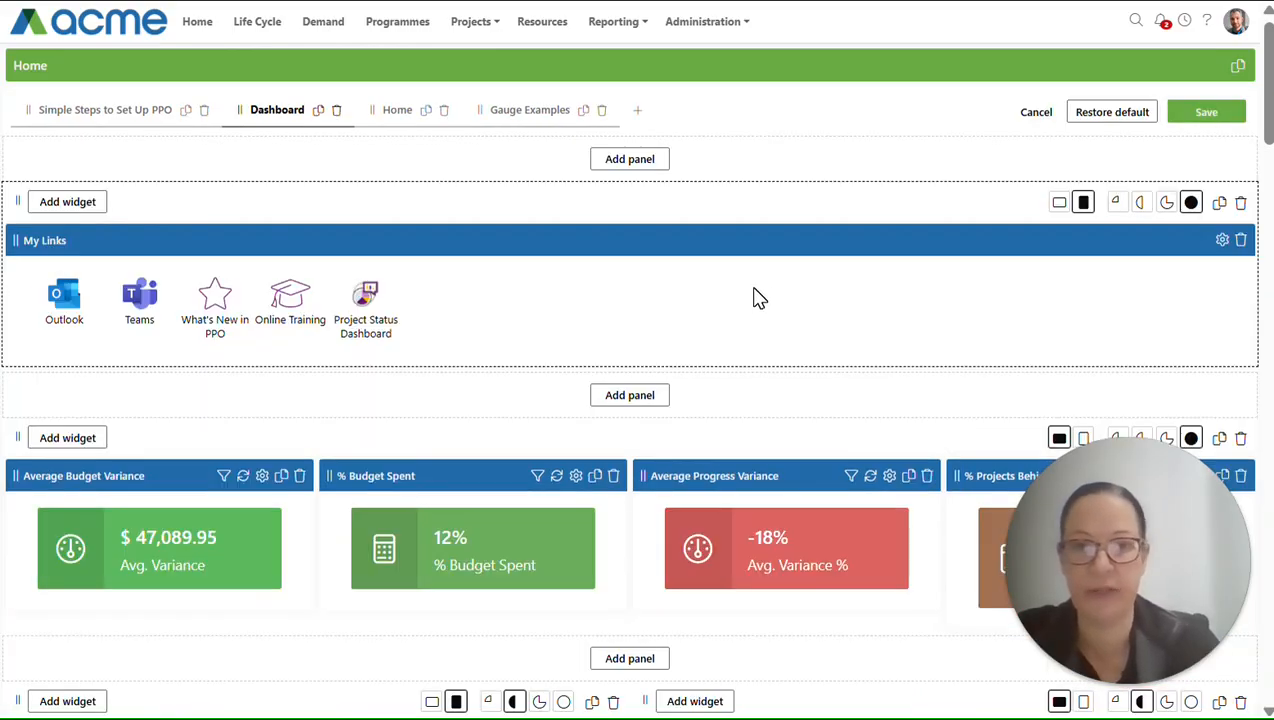
left_click(629, 160)
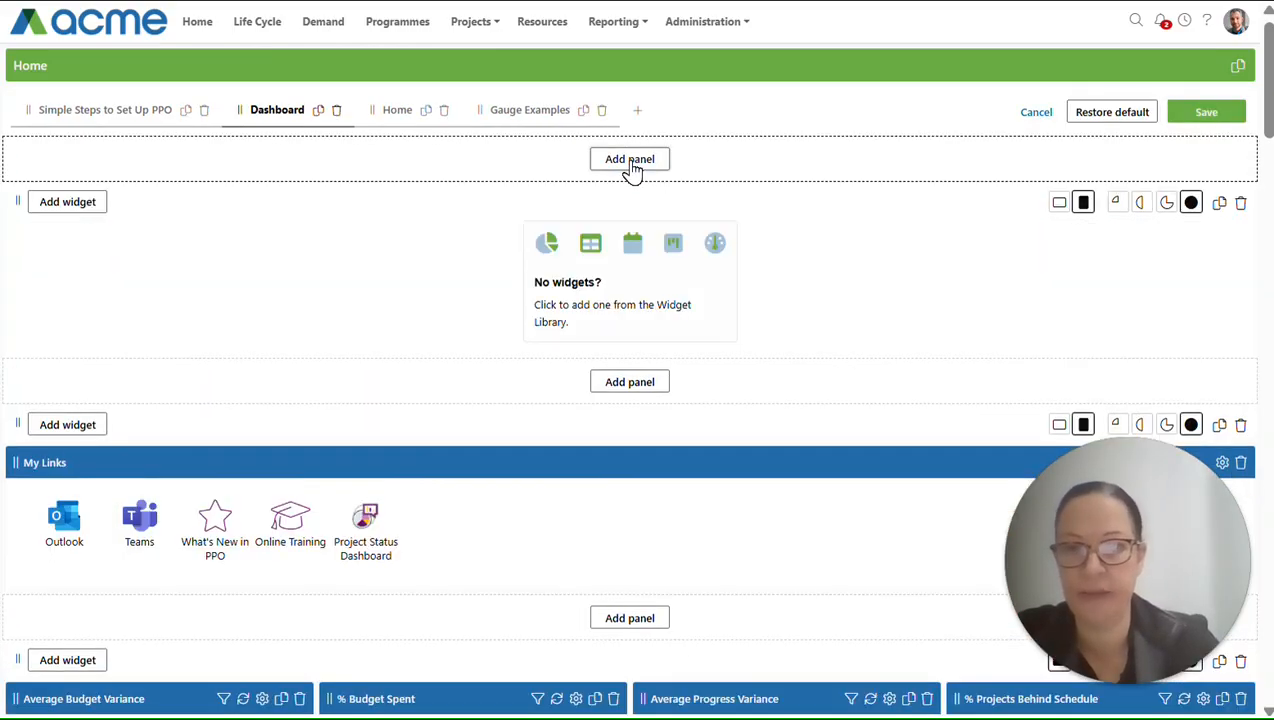
left_click(640, 279)
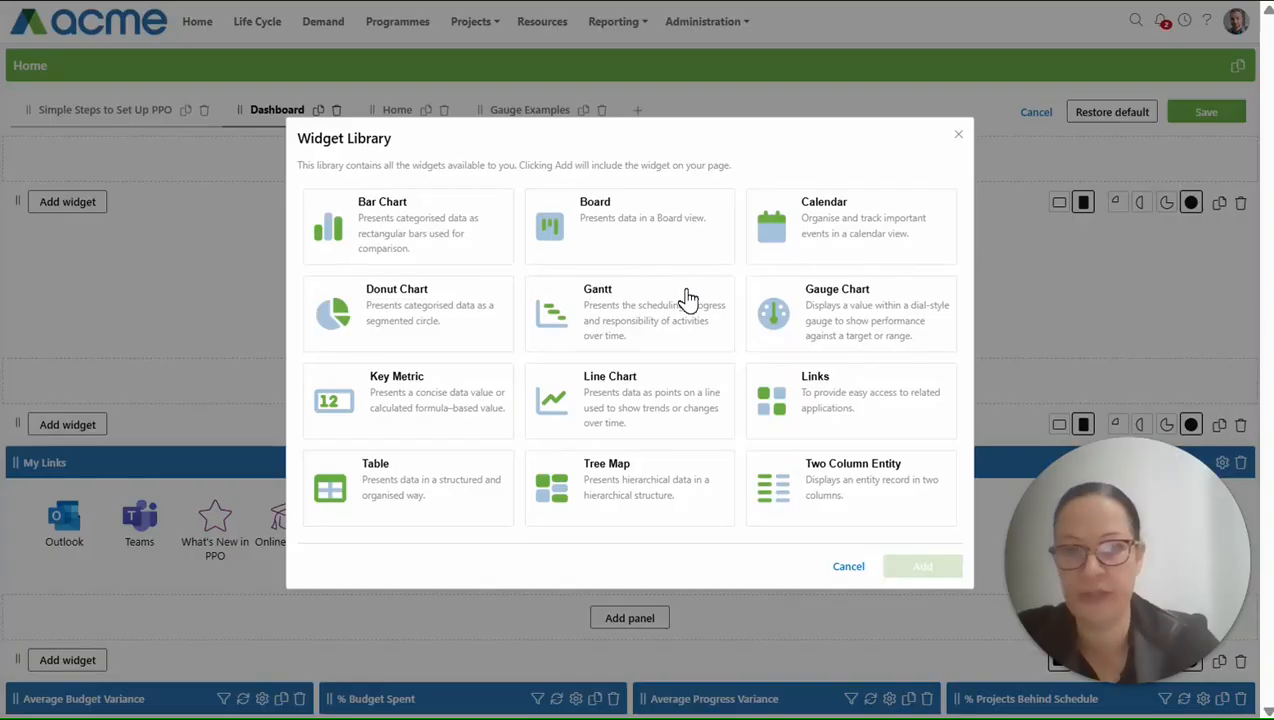
left_click(845, 316)
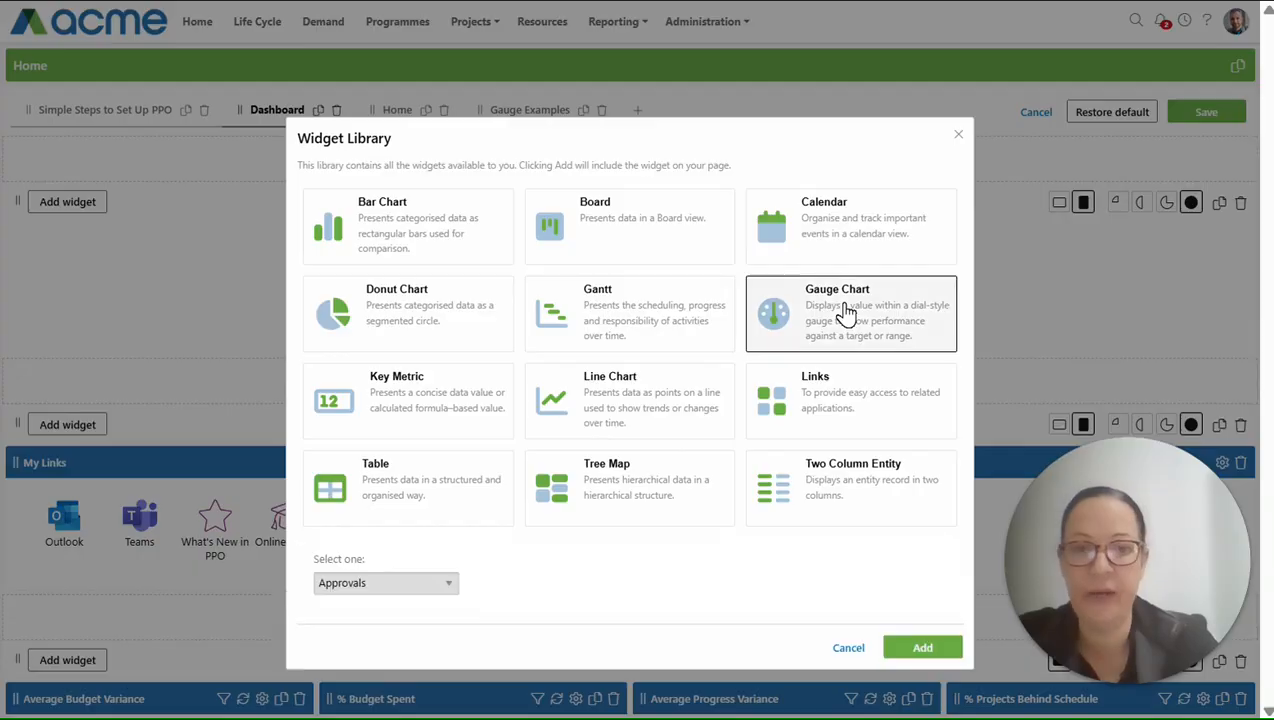
left_click(449, 589)
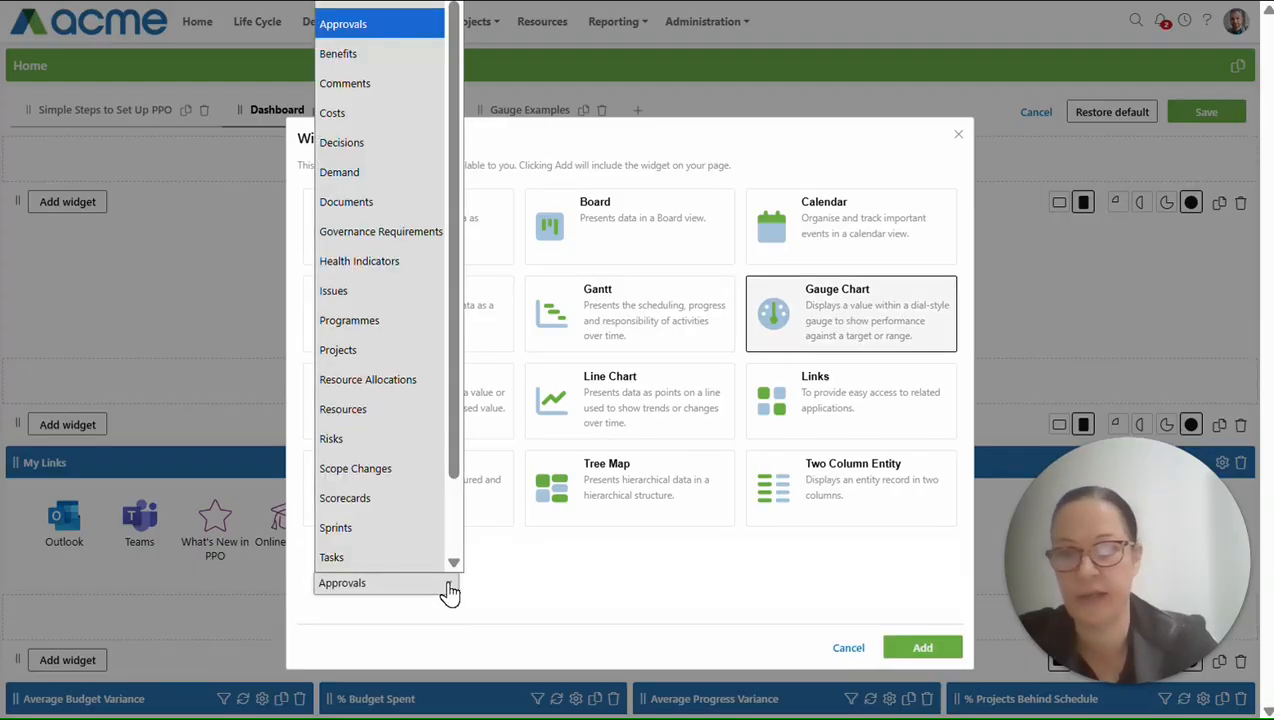
left_click(347, 355)
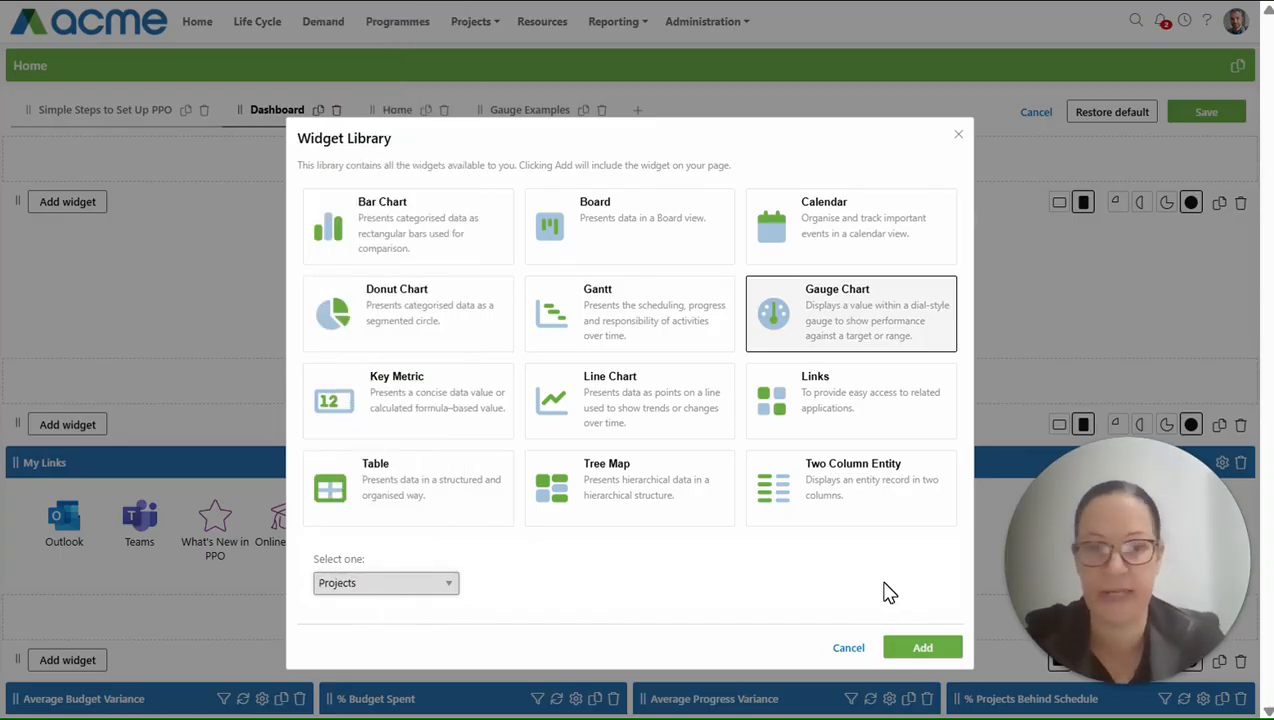
left_click(915, 650)
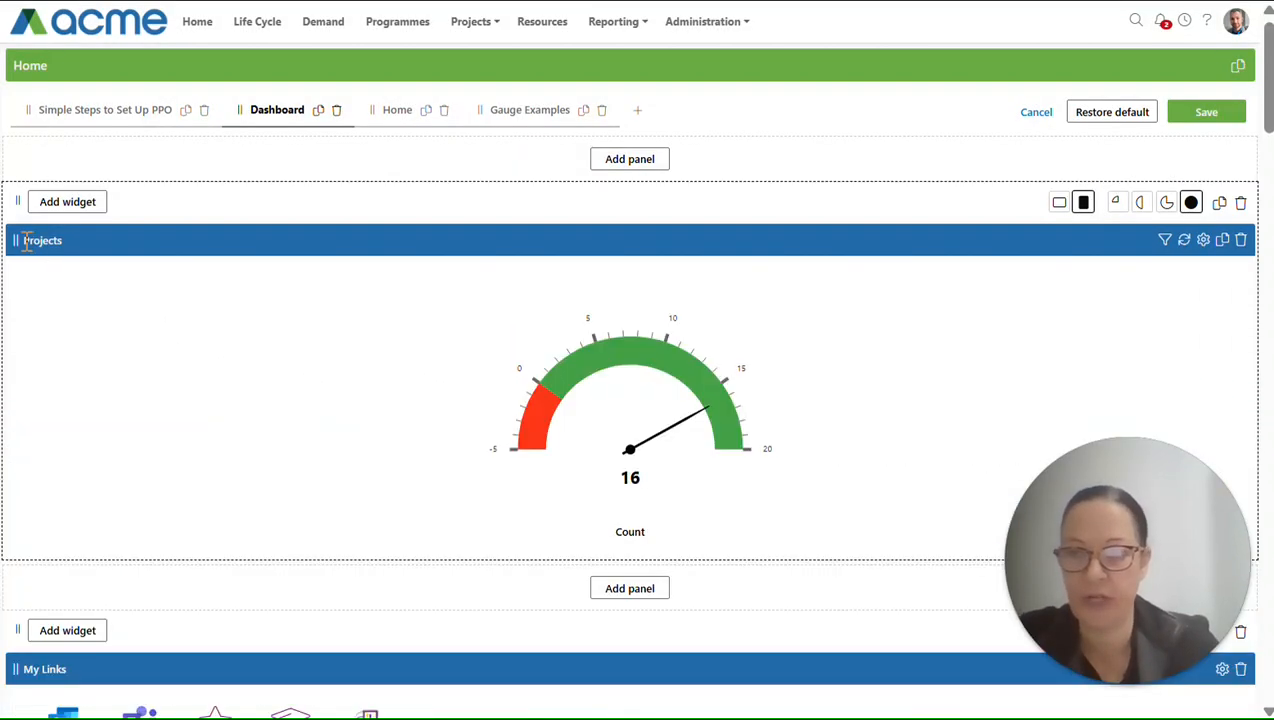
Rename the Projects gauge widget as "Progress Variance %" and add the Non-Administration Projects Only project filter to it
left_click_drag(24, 241, 85, 239)
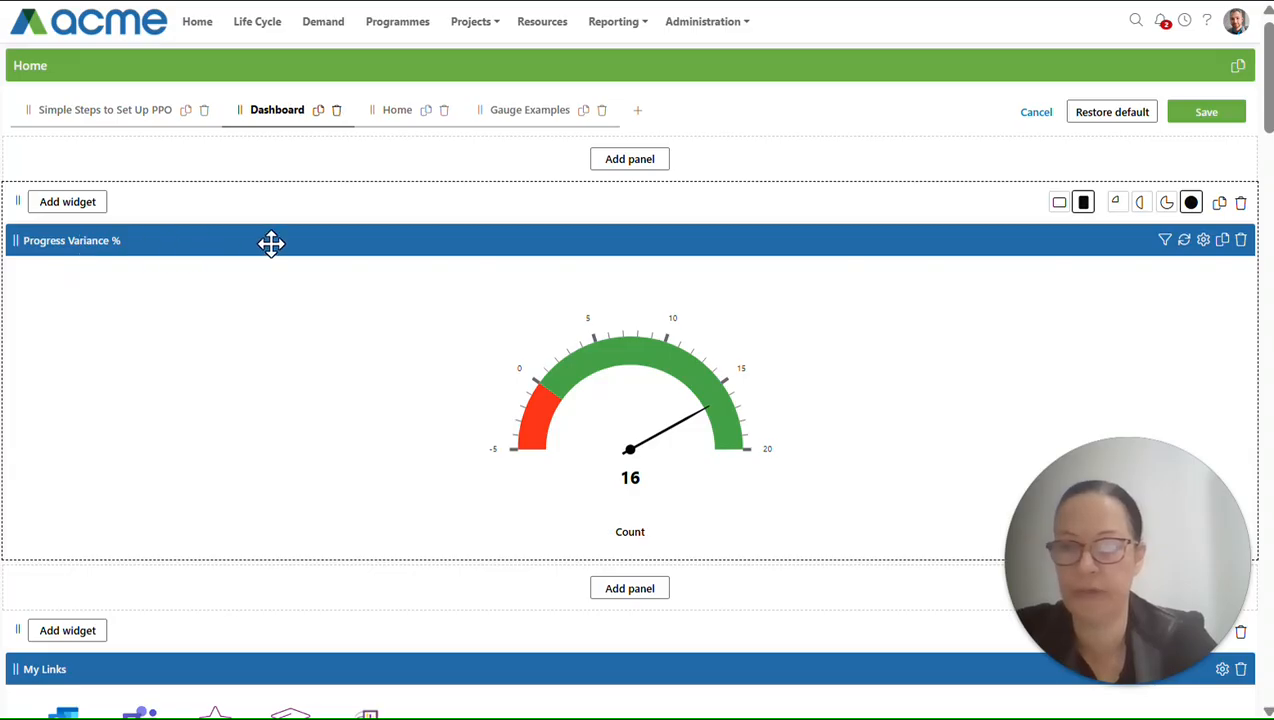
left_click(1165, 242)
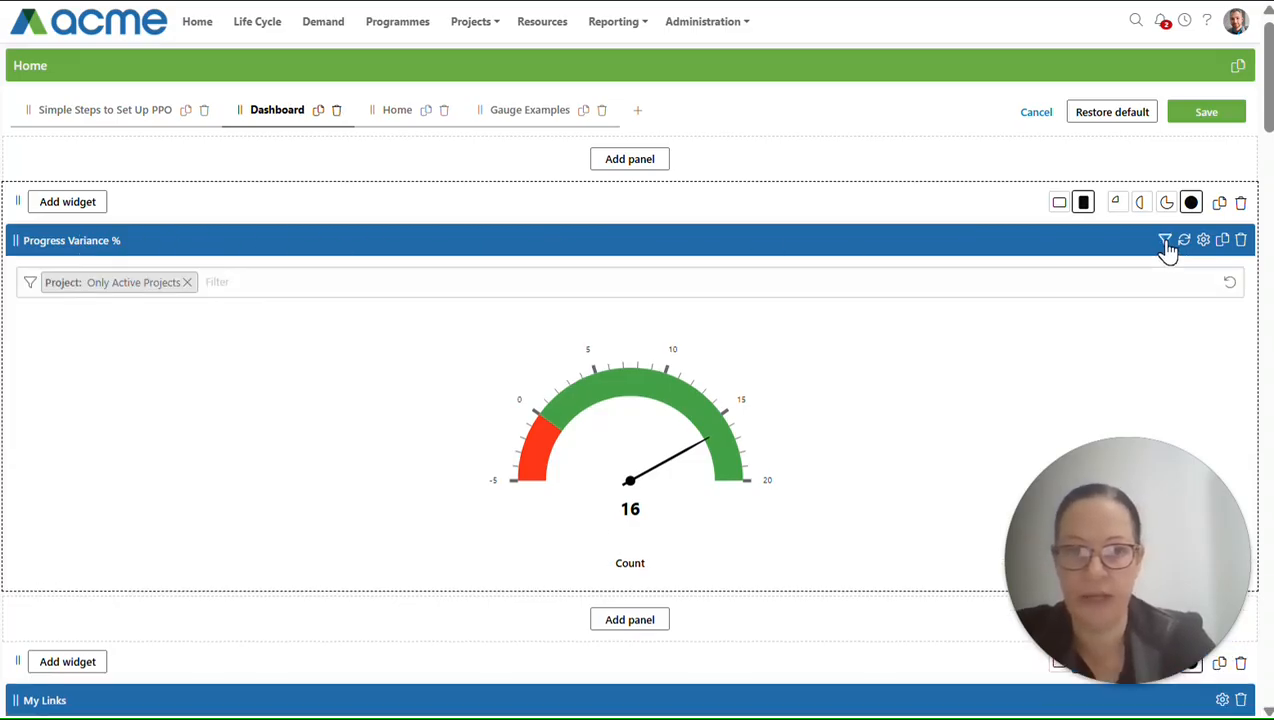
left_click(244, 283)
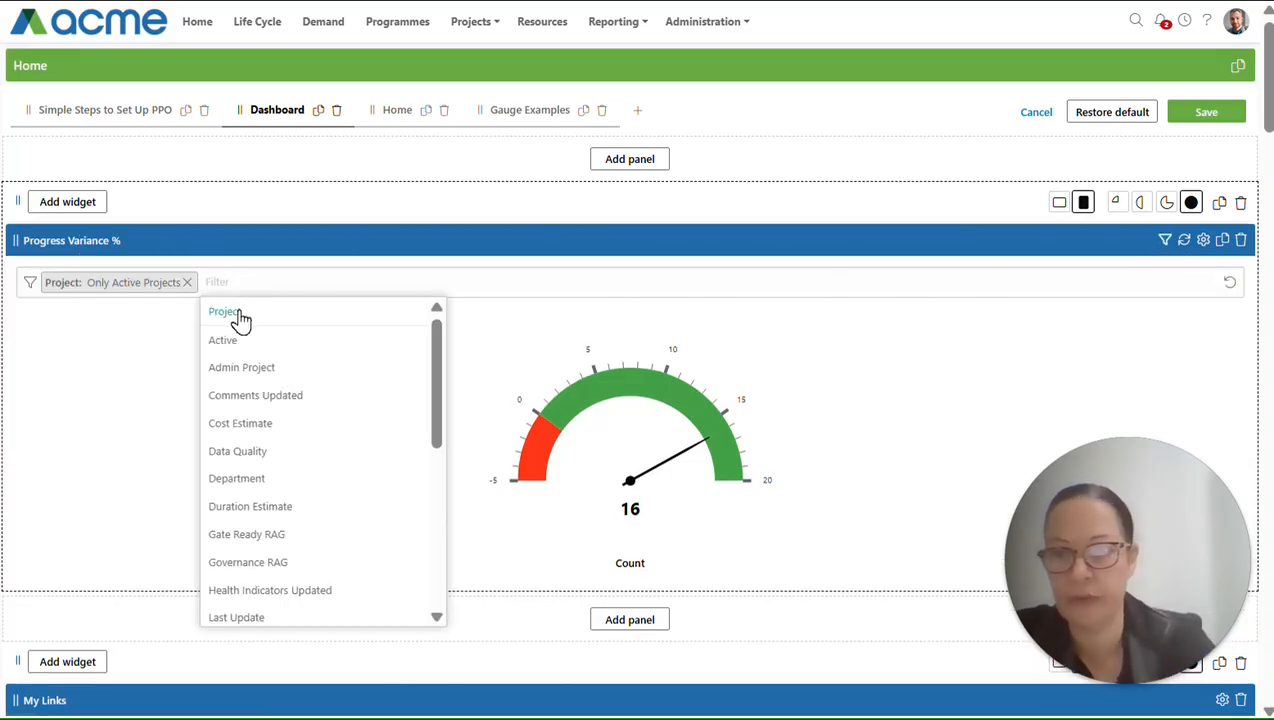
left_click(236, 315)
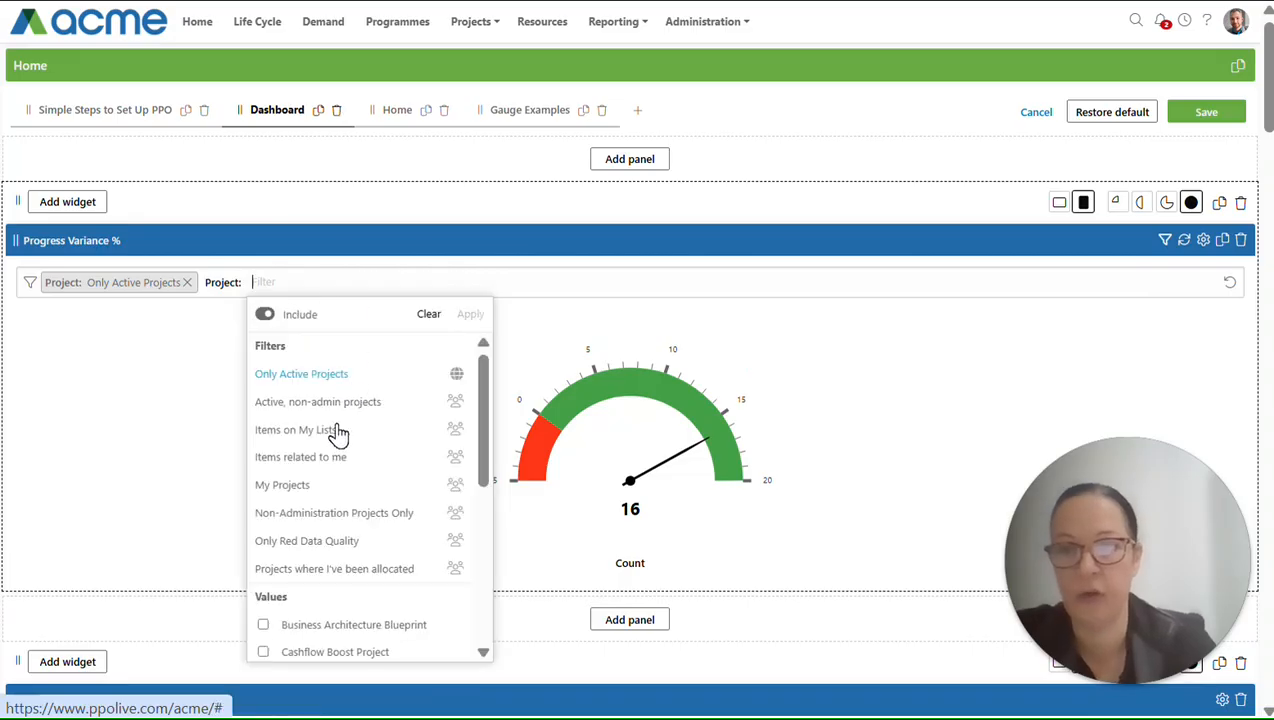
left_click(304, 514)
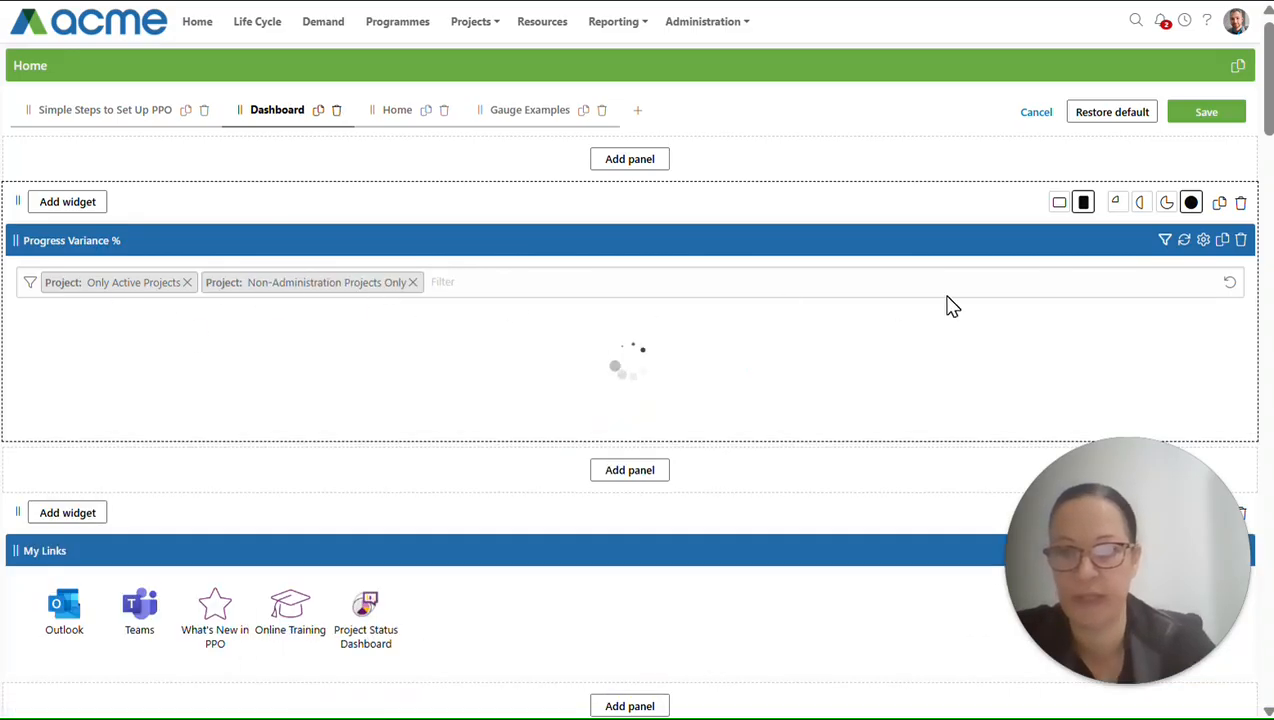
left_click(1165, 240)
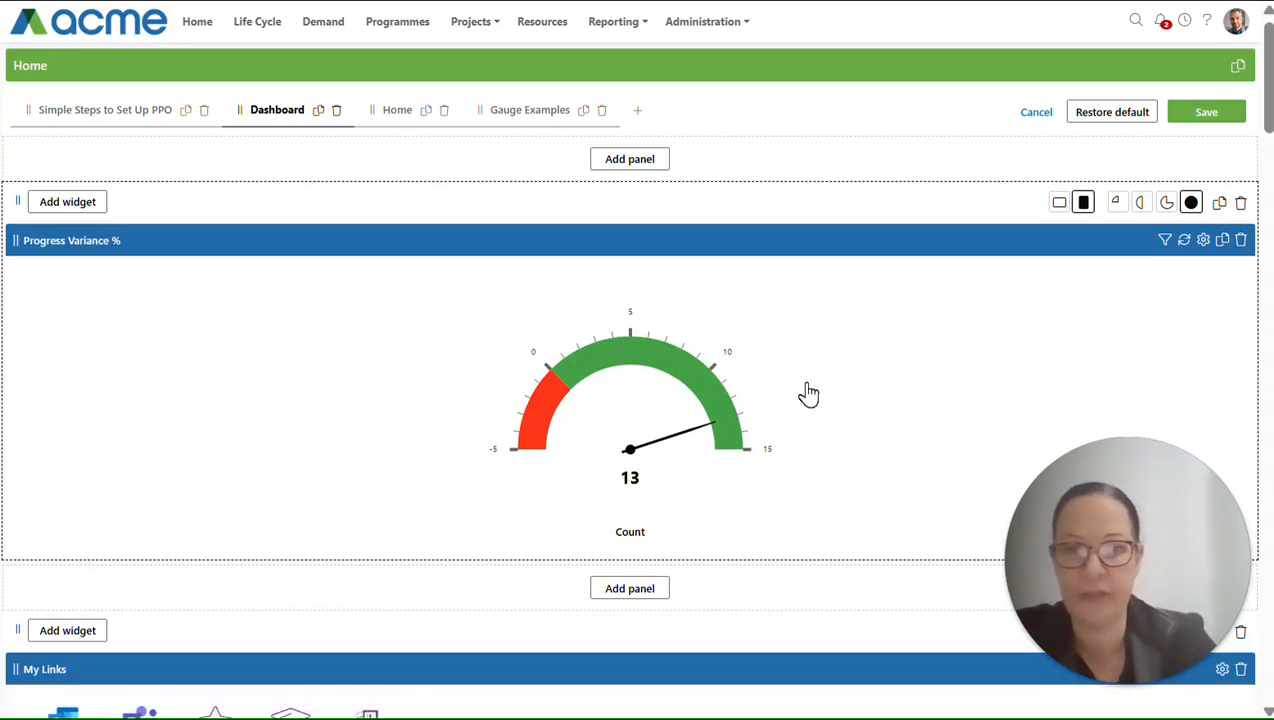
Configure the Progress Variance % gauge's basic calculation with the Average operator and the Variance % measure
left_click(1203, 241)
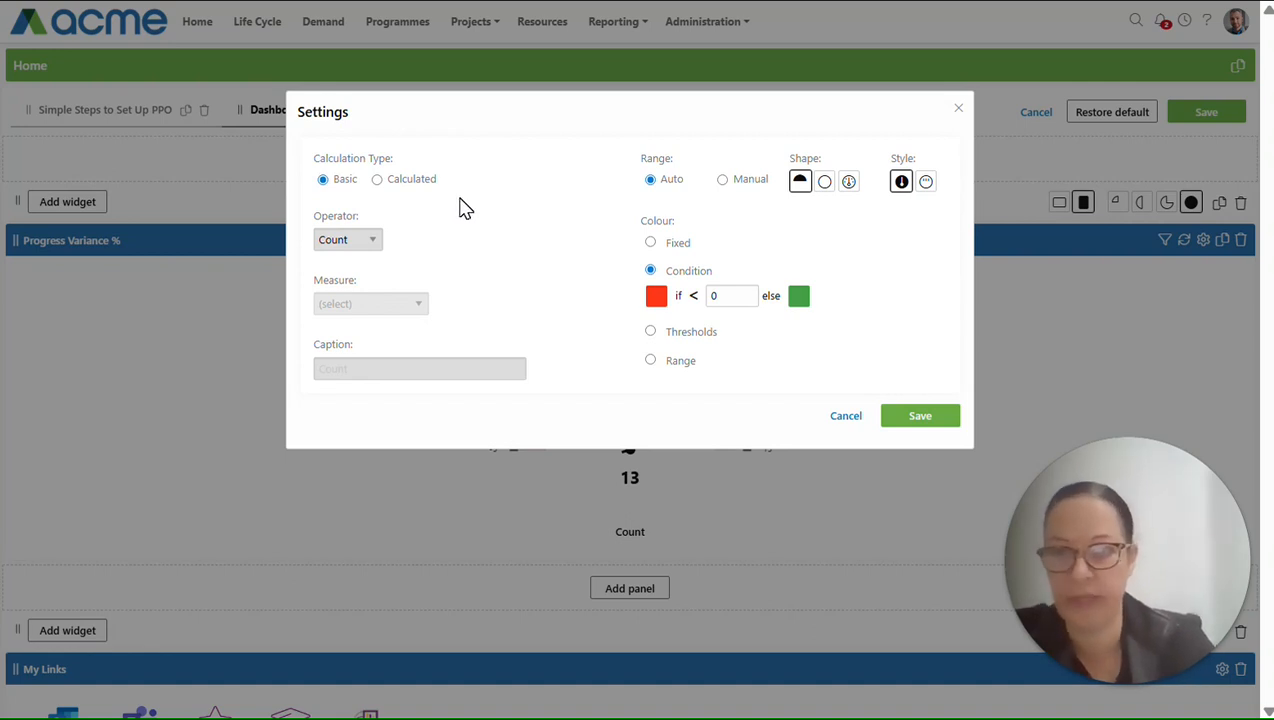
left_click(373, 245)
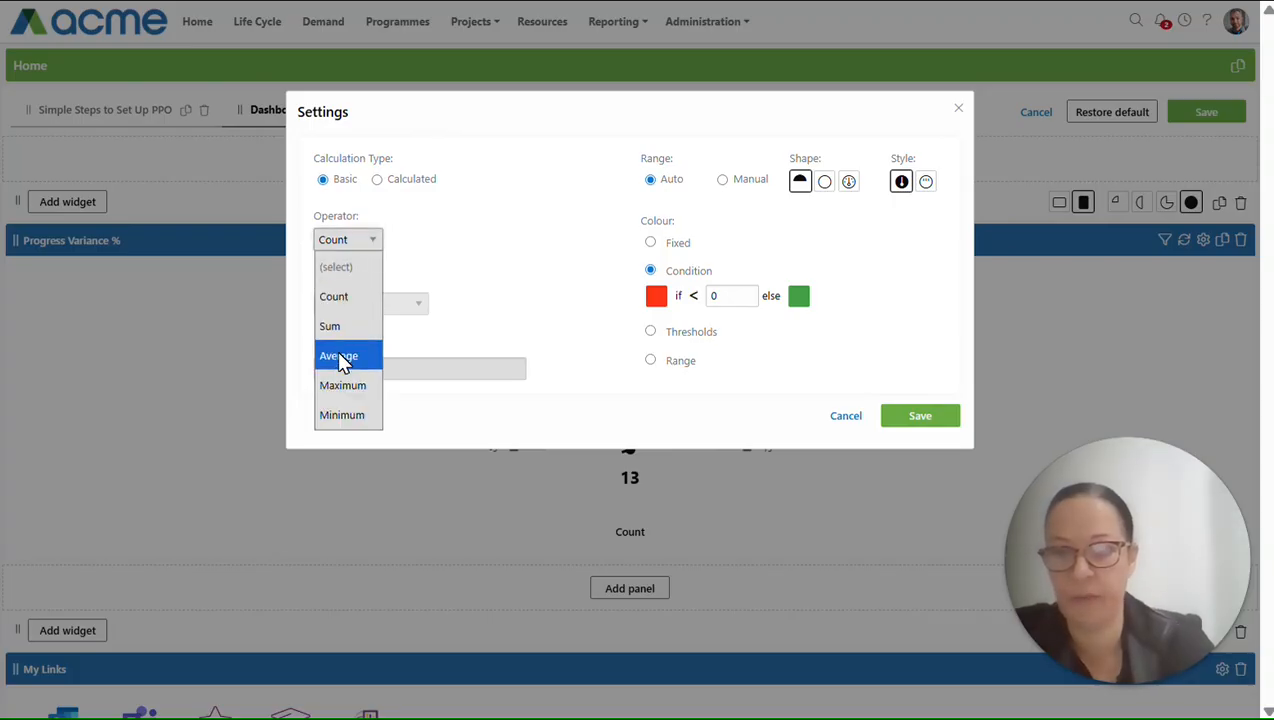
left_click(342, 354)
left_click(378, 316)
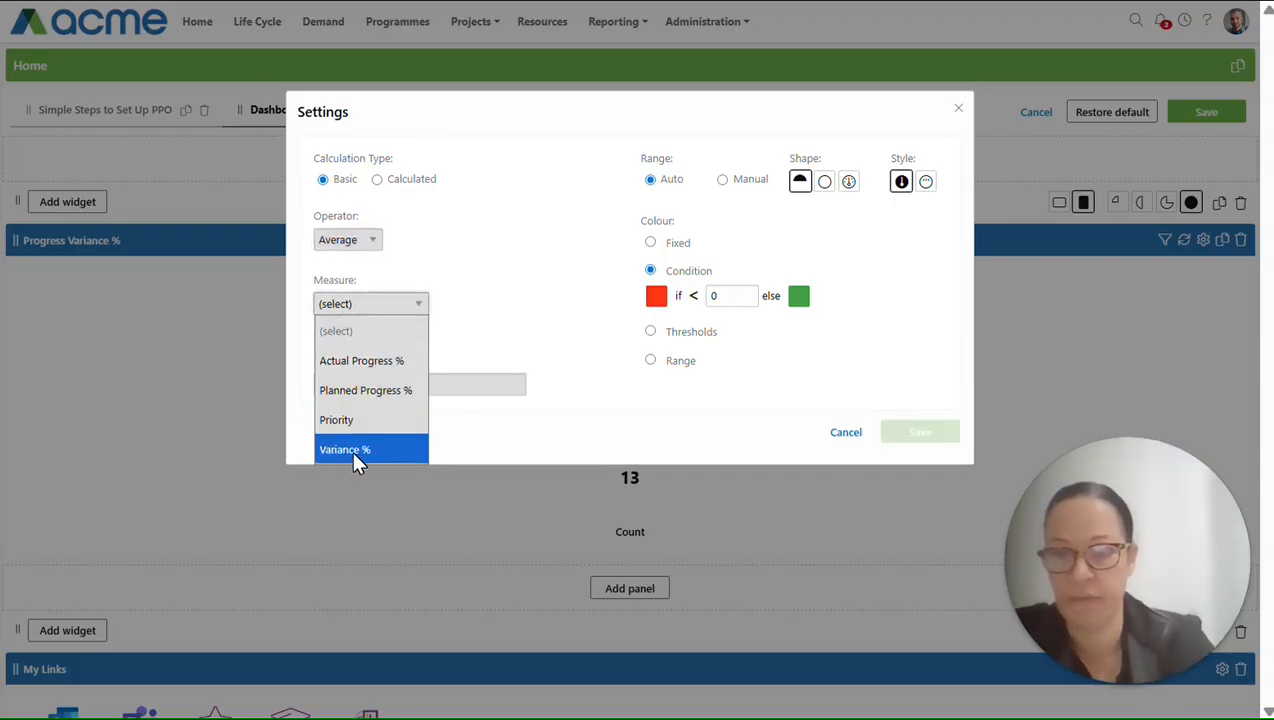
left_click(351, 449)
left_click_drag(415, 369, 307, 378)
left_click(300, 378)
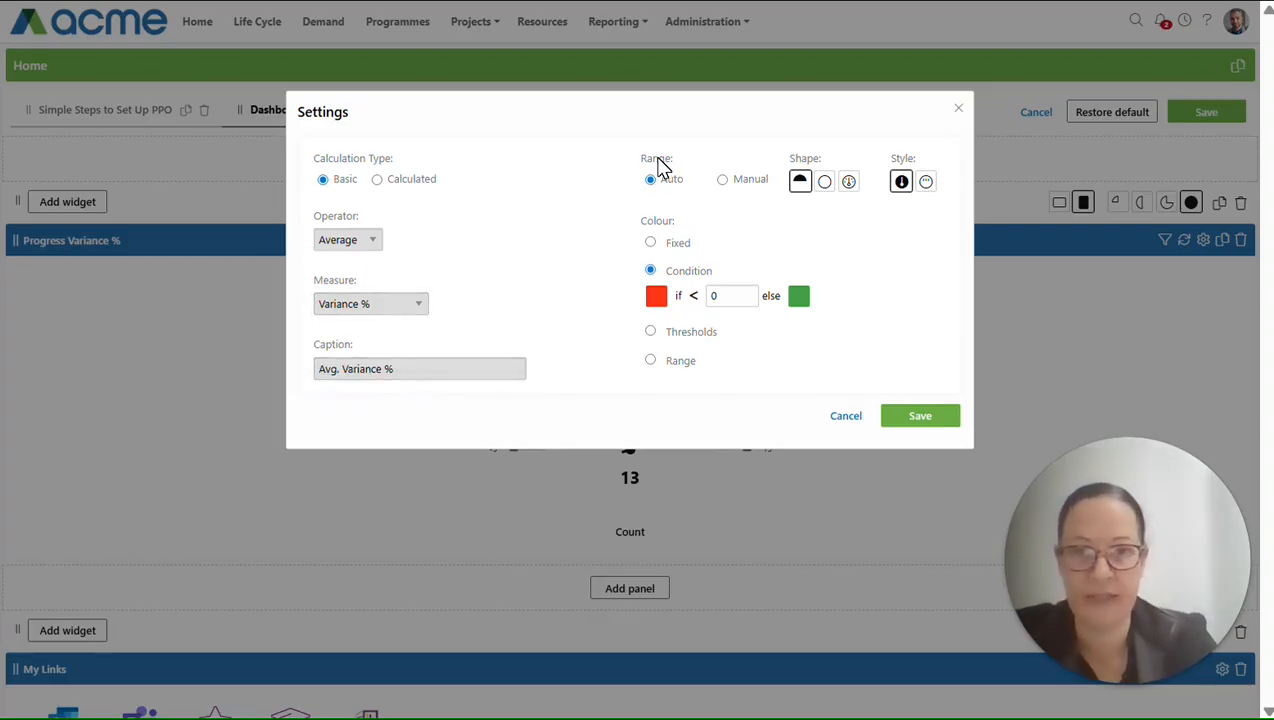
Try the Manual range and the Fixed colour option for the gauge, returning to Auto range and Condition colouring
left_click_drag(645, 167, 688, 171)
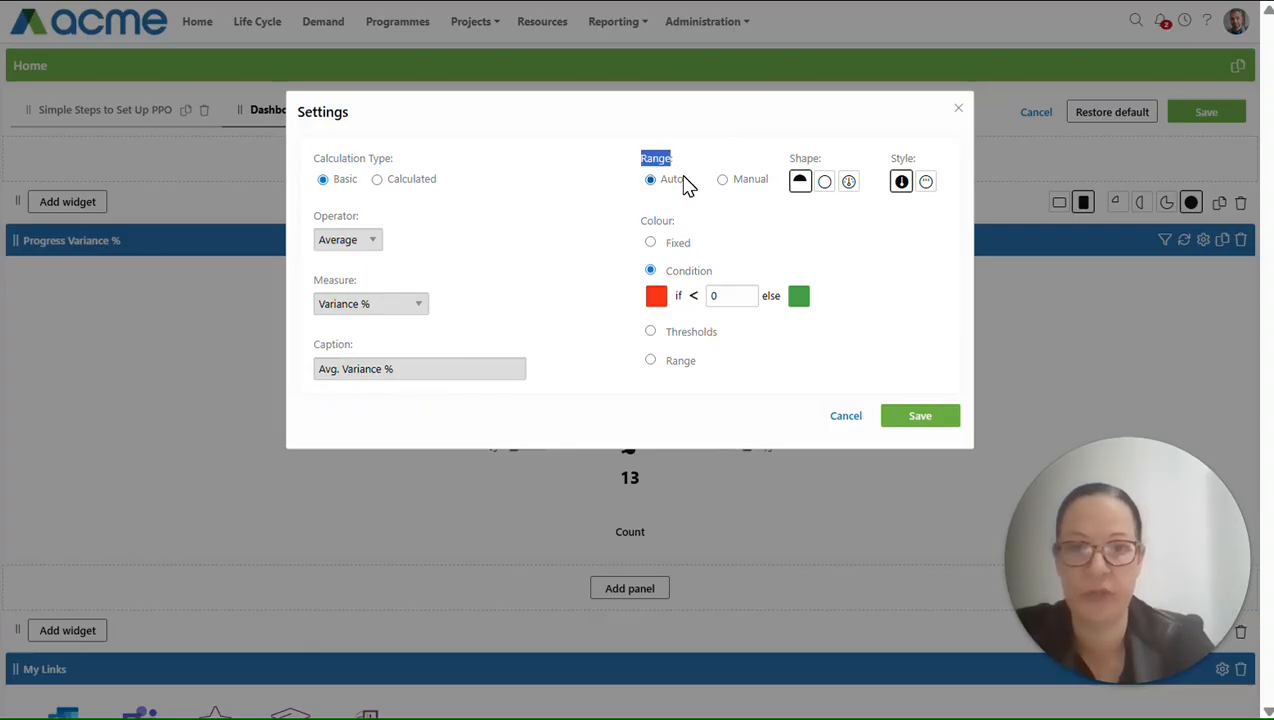
left_click(628, 200)
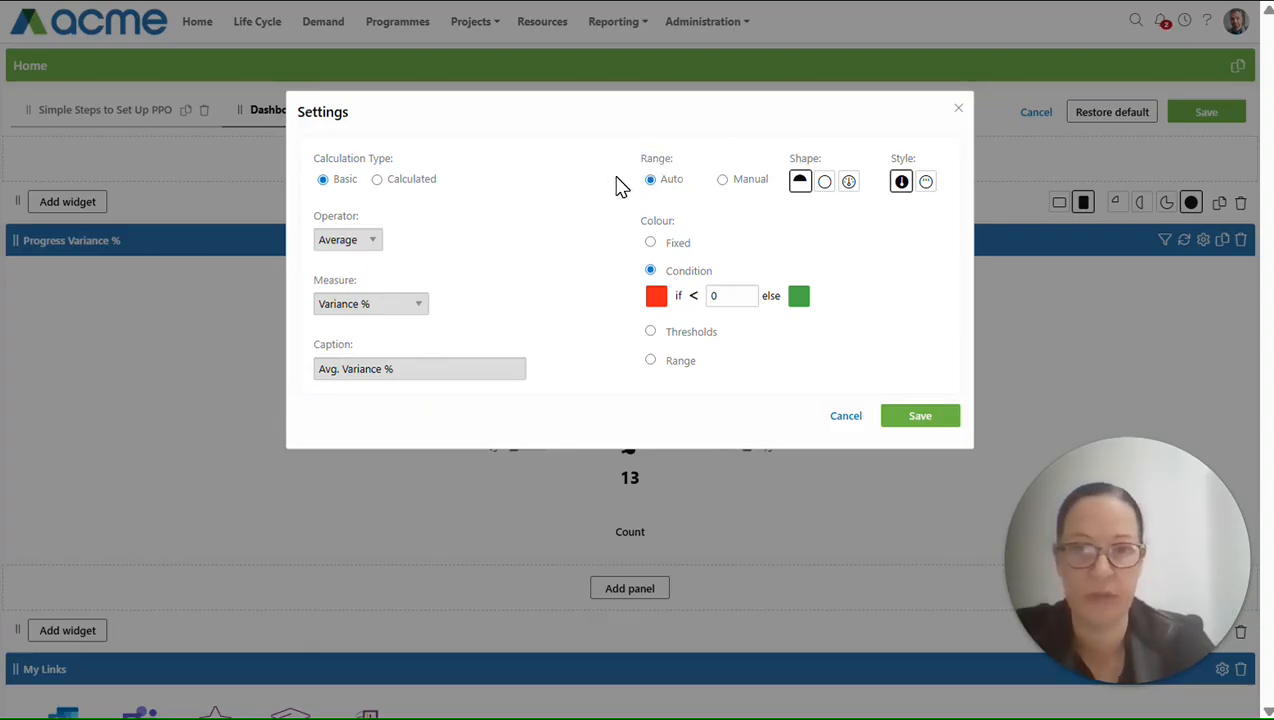
left_click(724, 181)
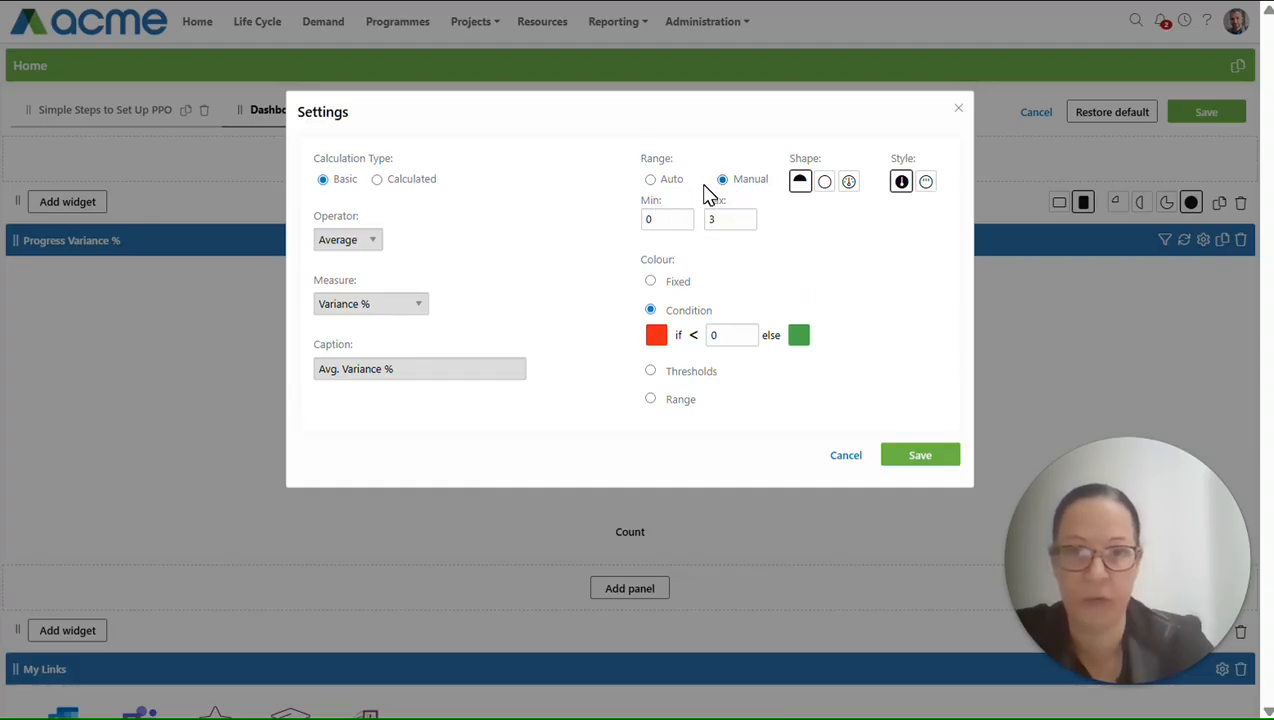
left_click(651, 182)
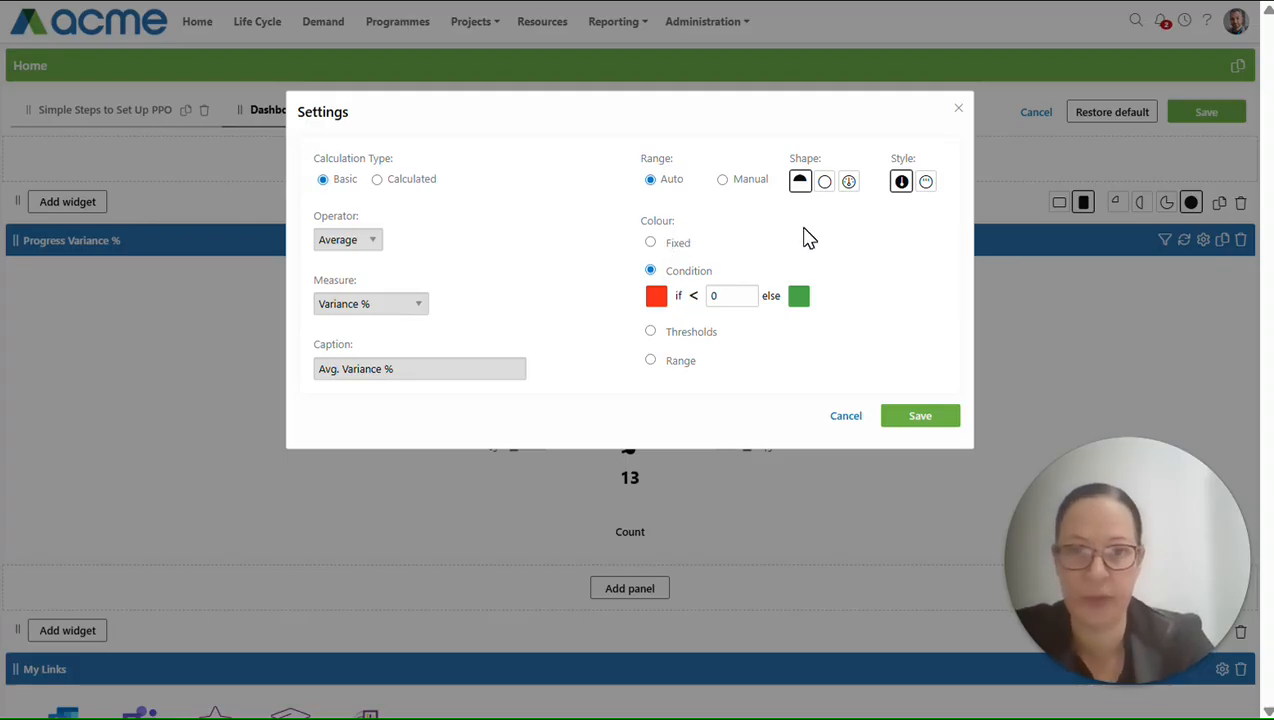
left_click(650, 243)
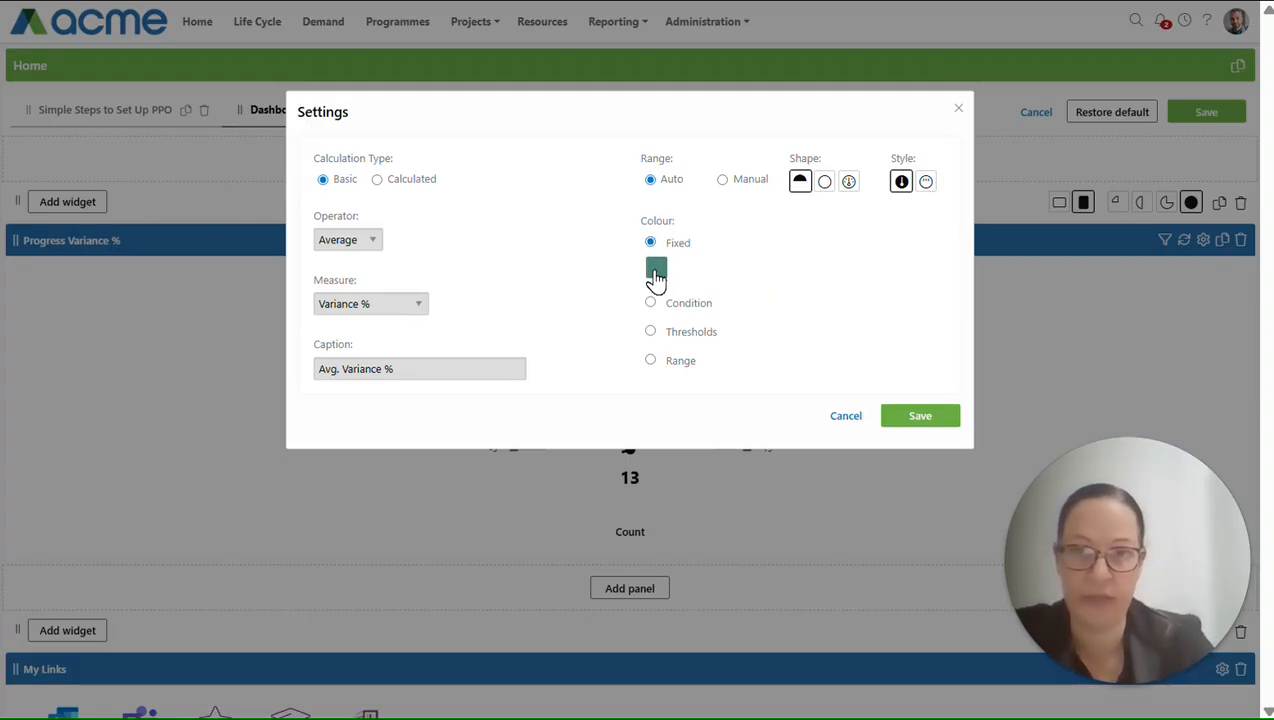
left_click(650, 304)
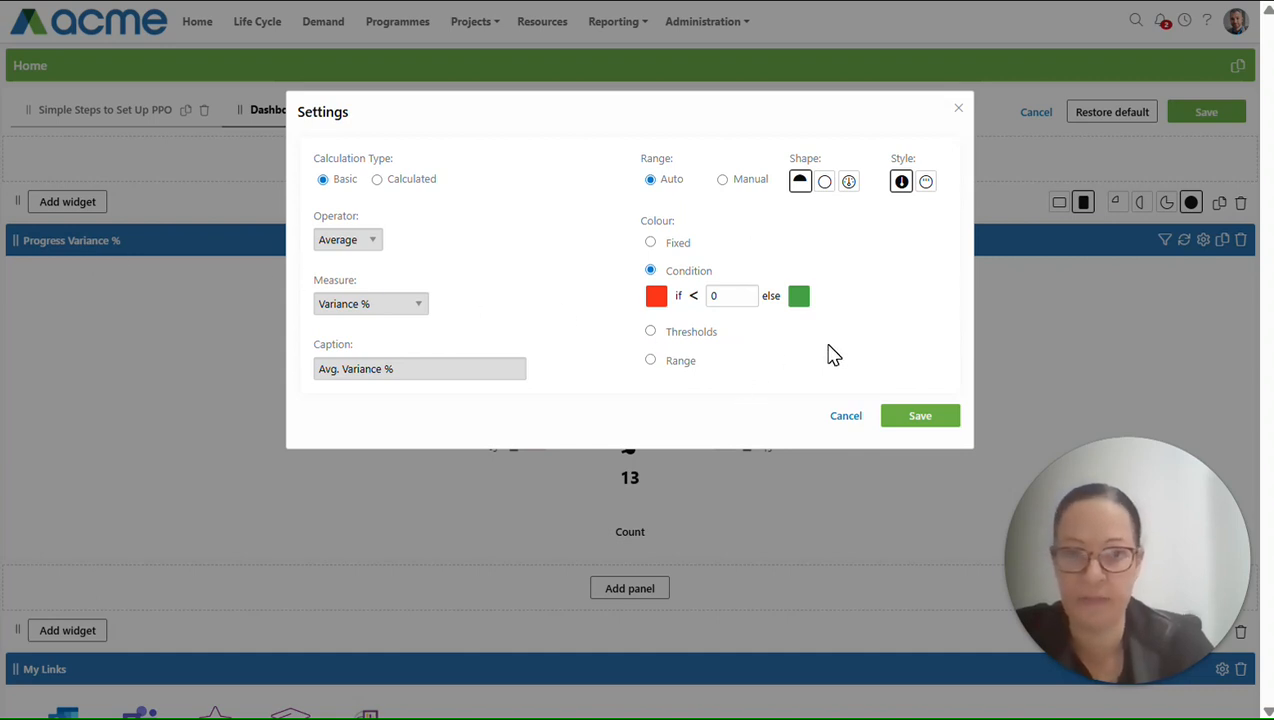
Save the gauge settings and compare the gauge with the Average Progress Variance key metric further down the dashboard
left_click(912, 422)
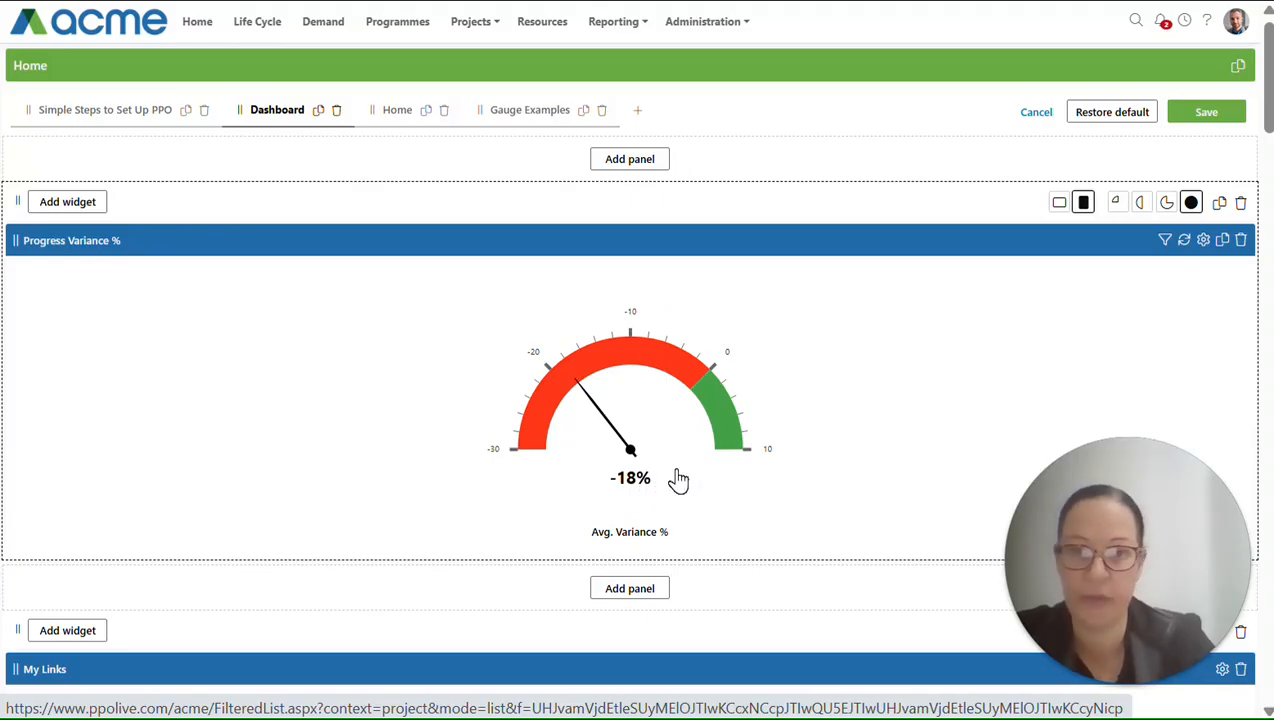
scroll(843, 405, "down", 2)
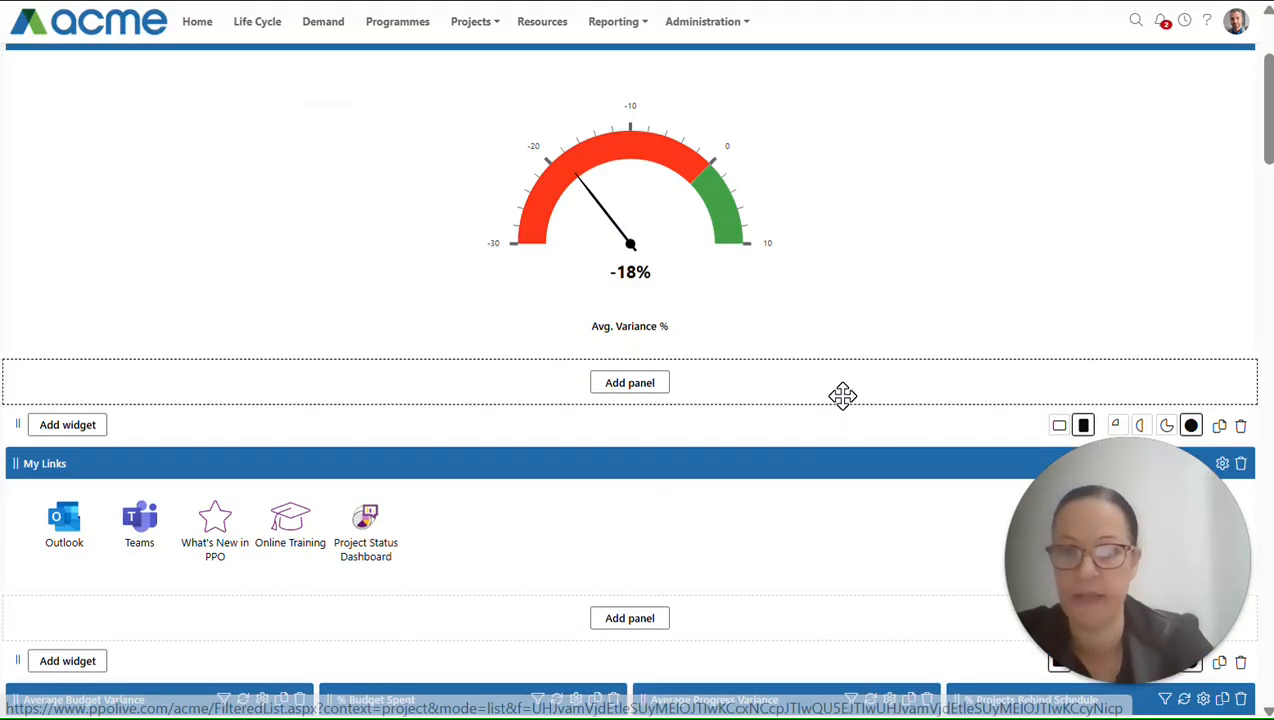
scroll(842, 393, "down", 2)
scroll(759, 407, "down", 2)
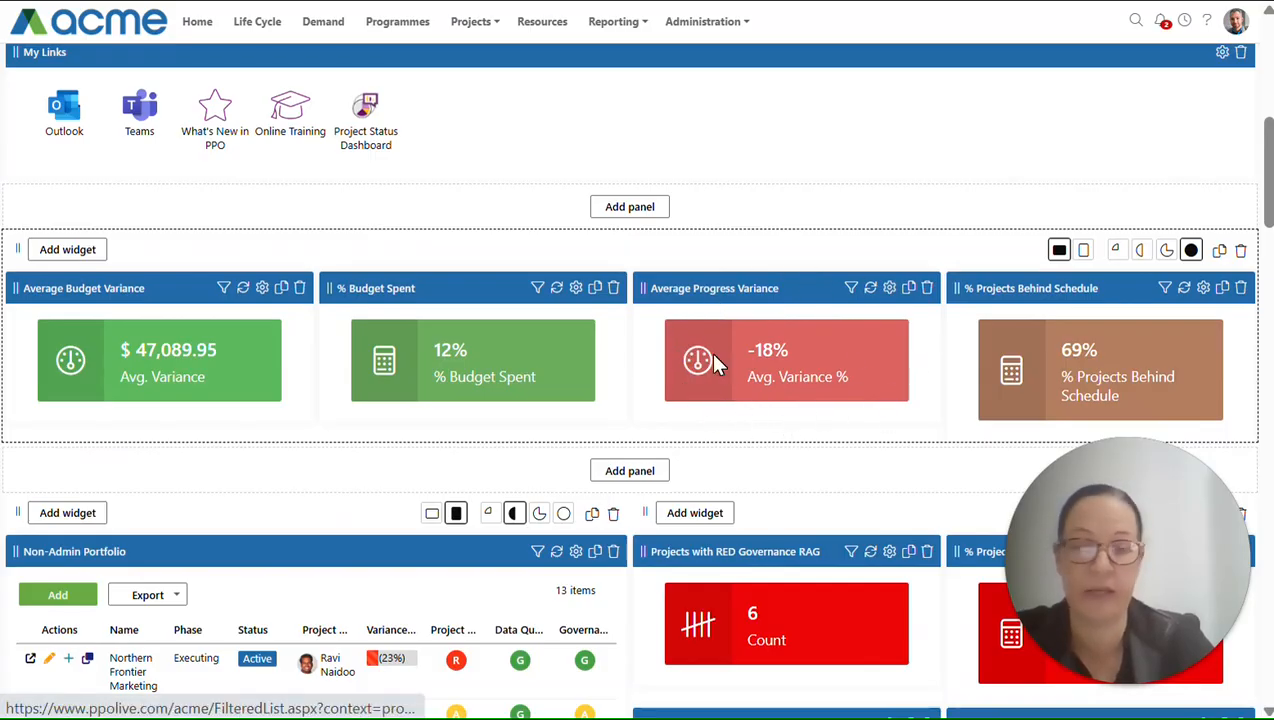
left_click(865, 382)
scroll(882, 380, "up", 5)
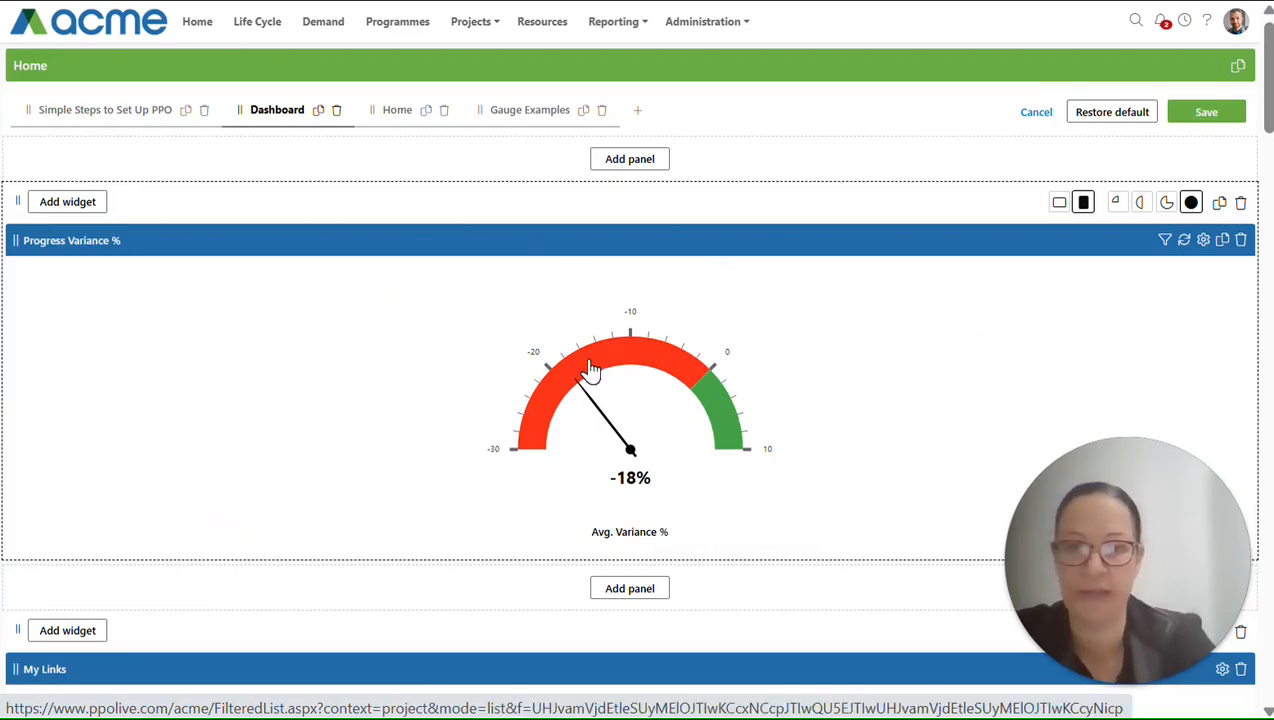
Add a Gauge Chart widget for Costs to the Progress Variance % panel and arrange the panel's widgets side by side
left_click(64, 204)
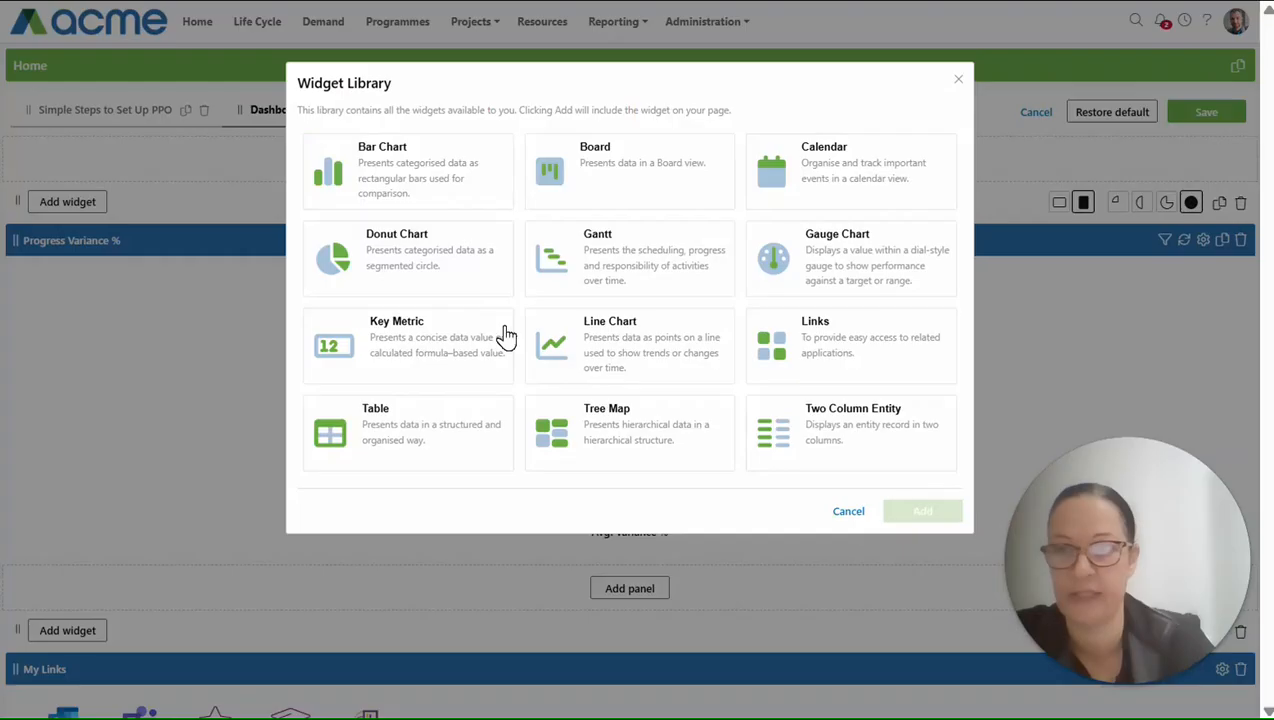
left_click(862, 268)
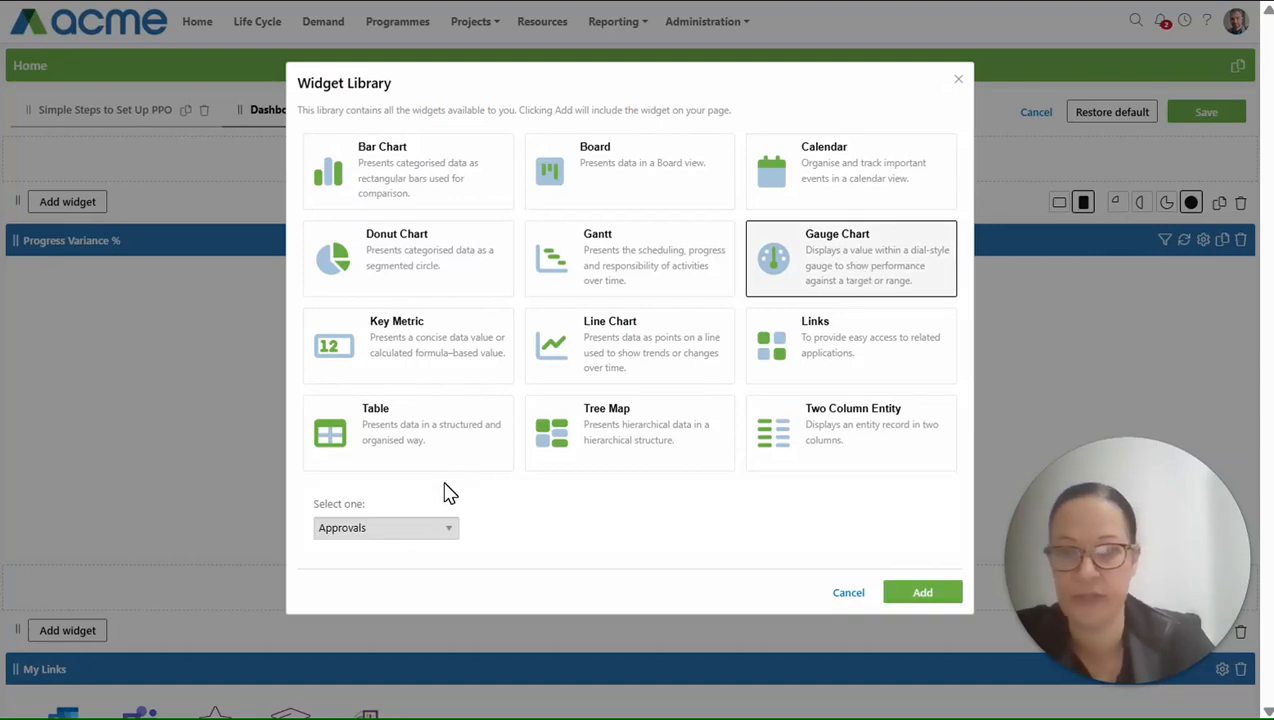
left_click(447, 532)
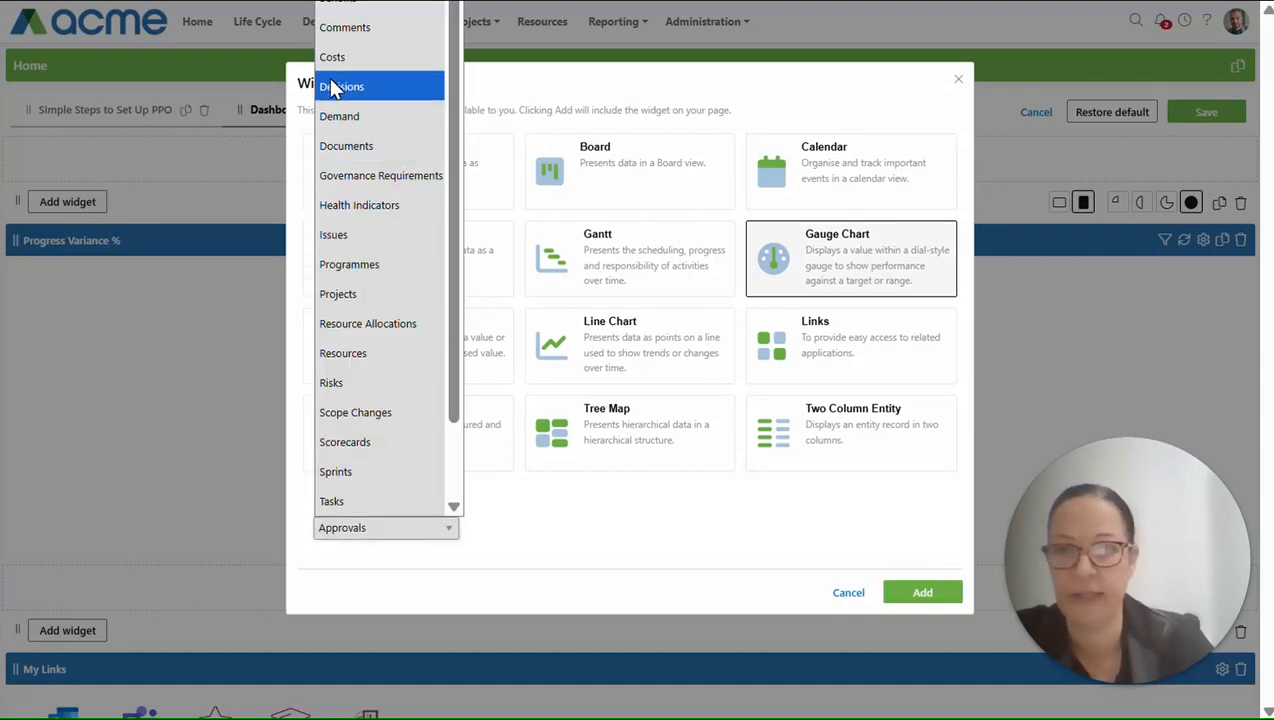
left_click(332, 57)
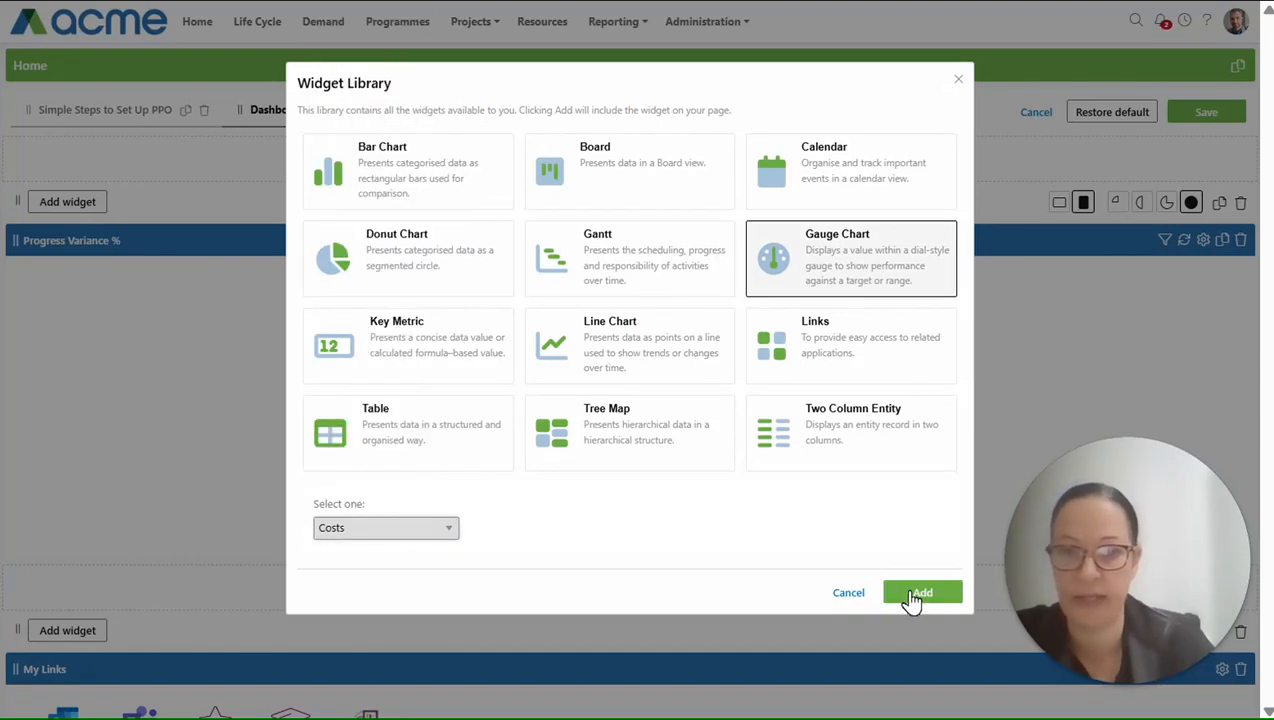
left_click(922, 594)
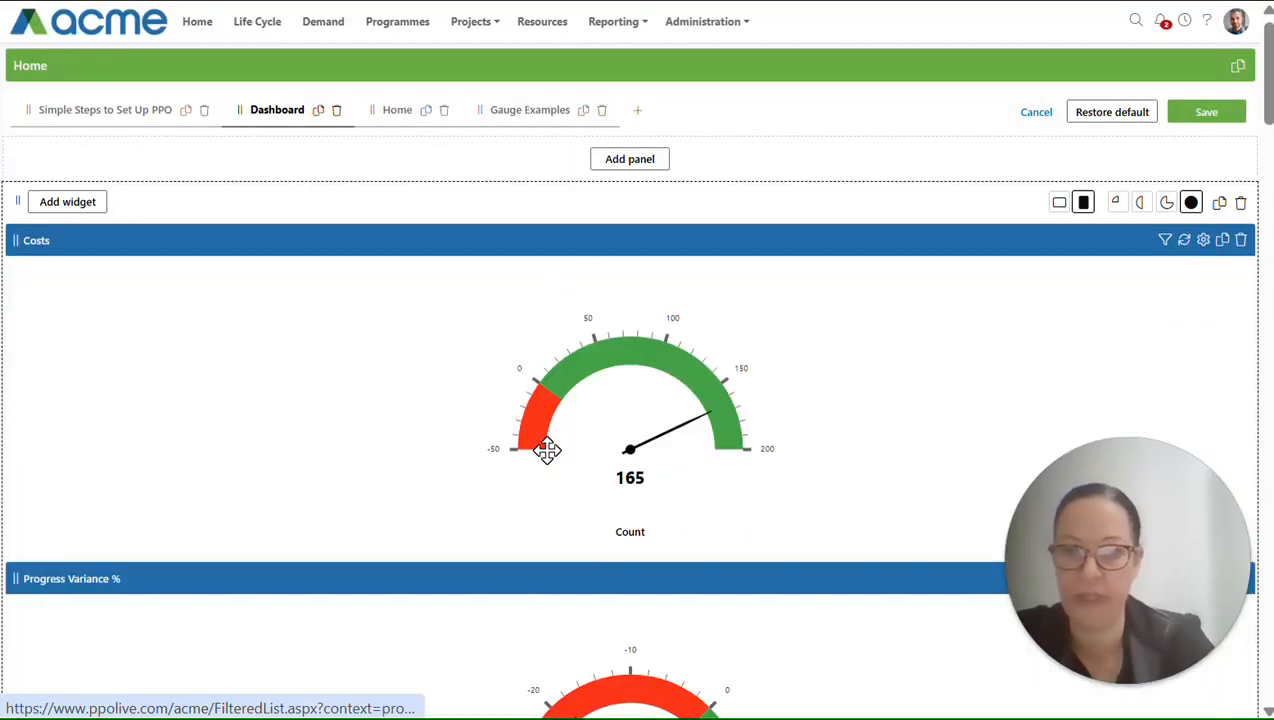
left_click(1059, 208)
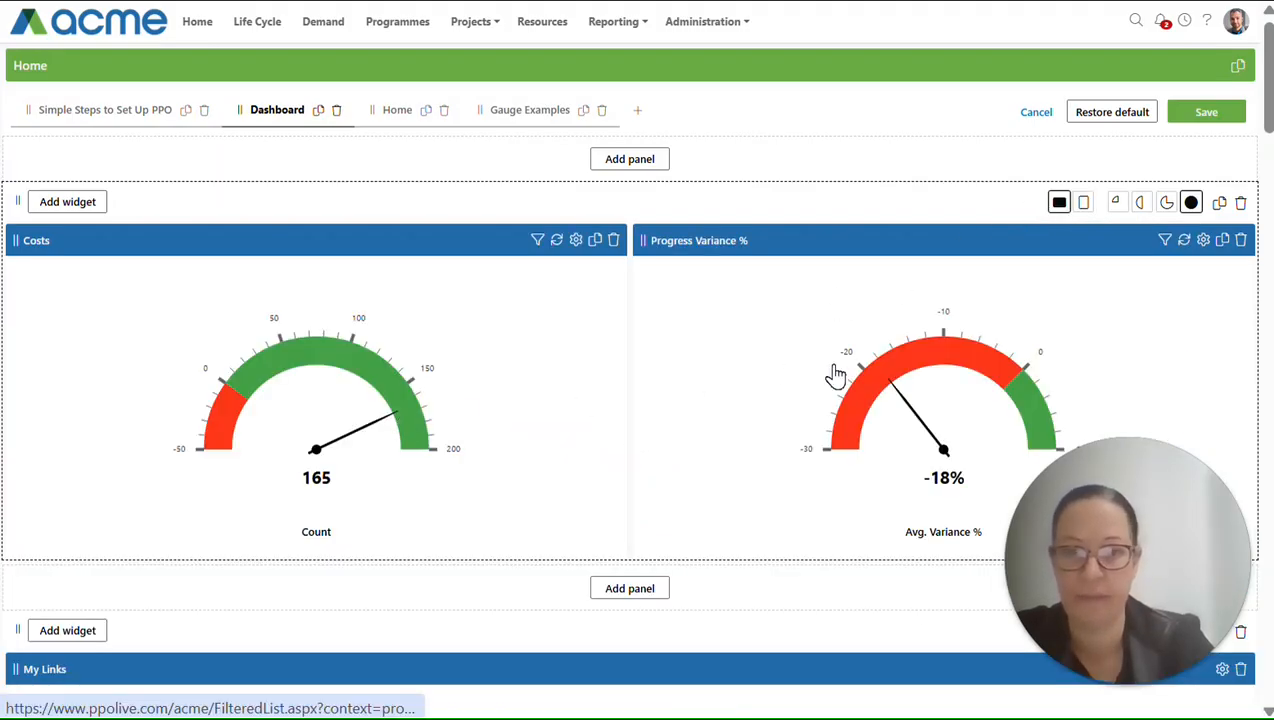
Add a second Project filter to the Costs gauge alongside Only Active Projects
left_click(537, 241)
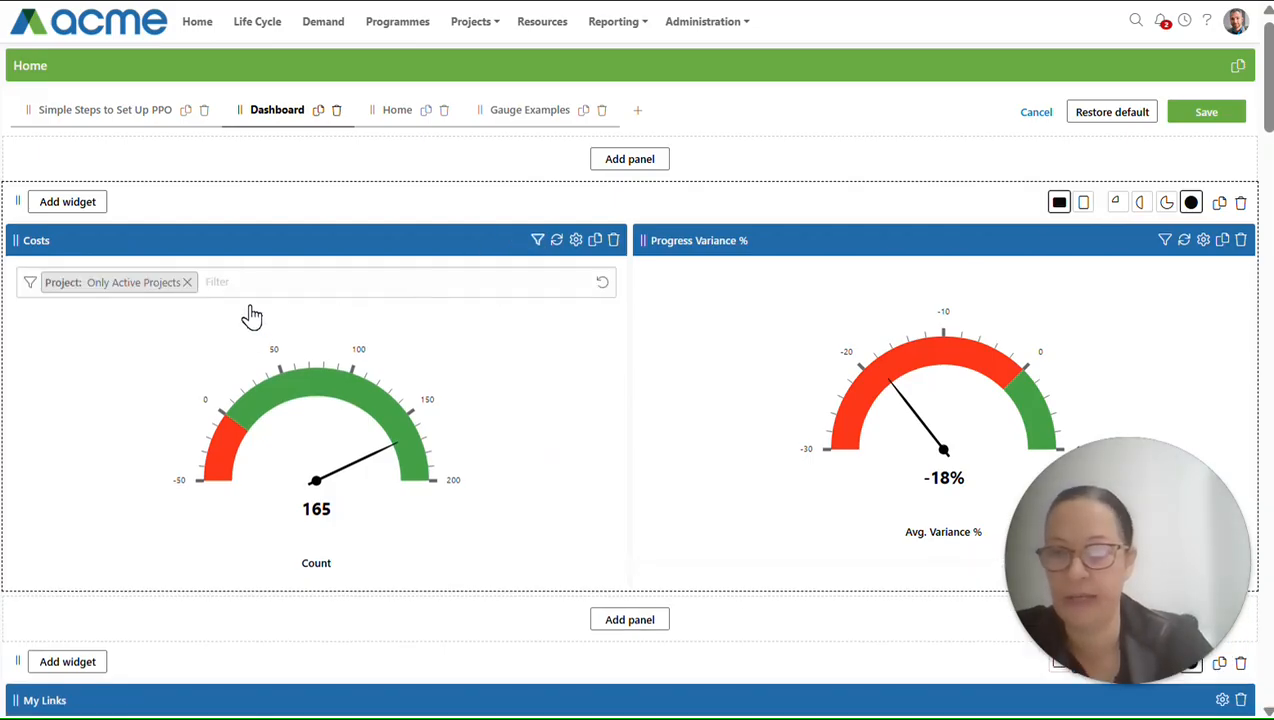
left_click(241, 281)
left_click(229, 341)
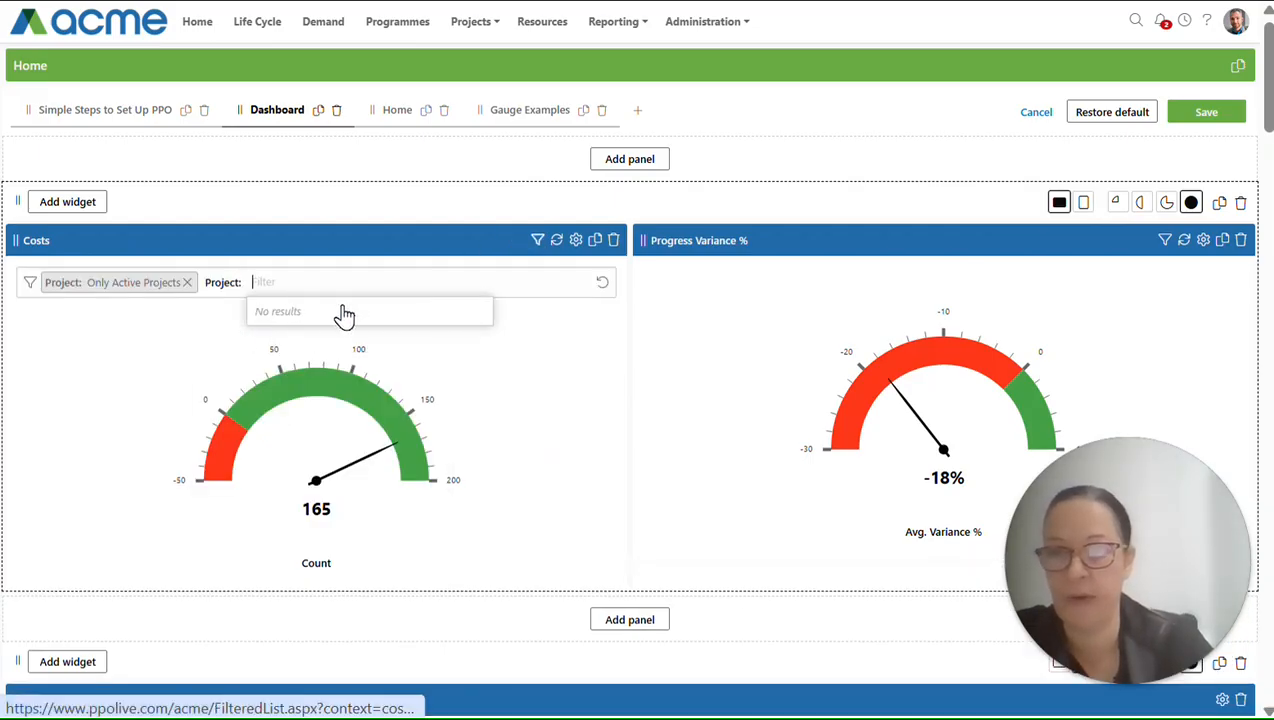
left_click(320, 460)
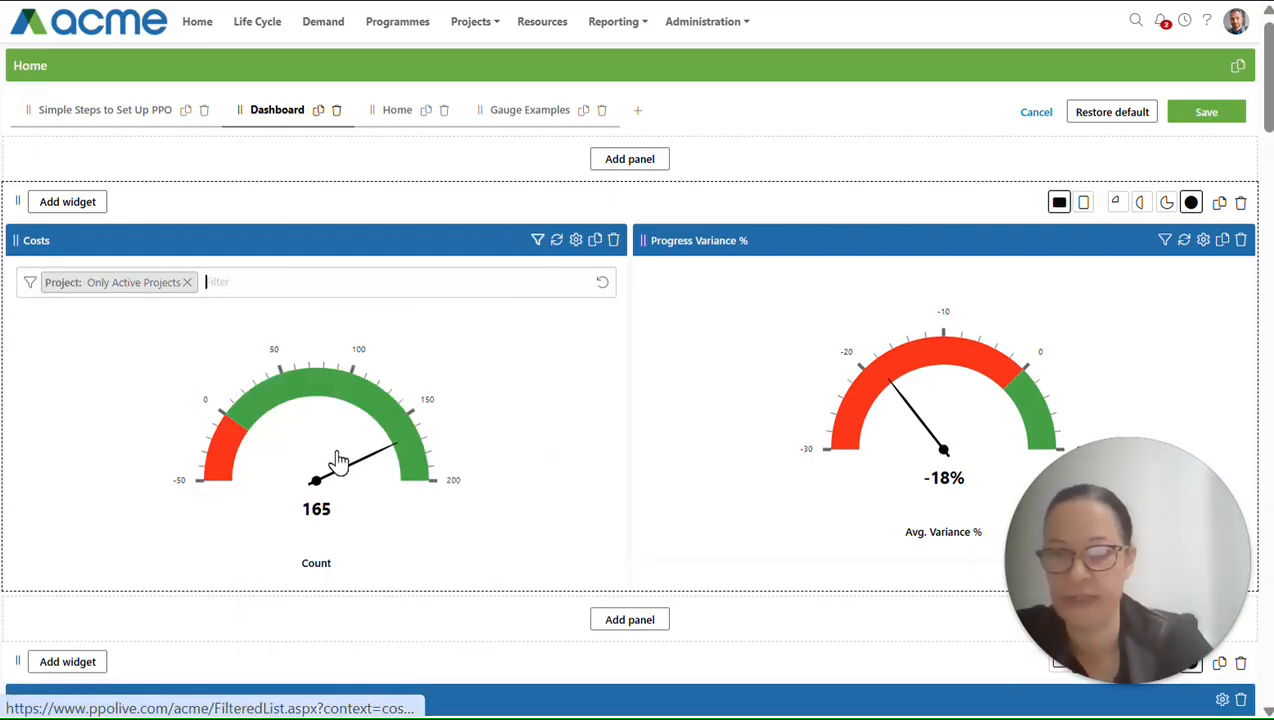
left_click(537, 241)
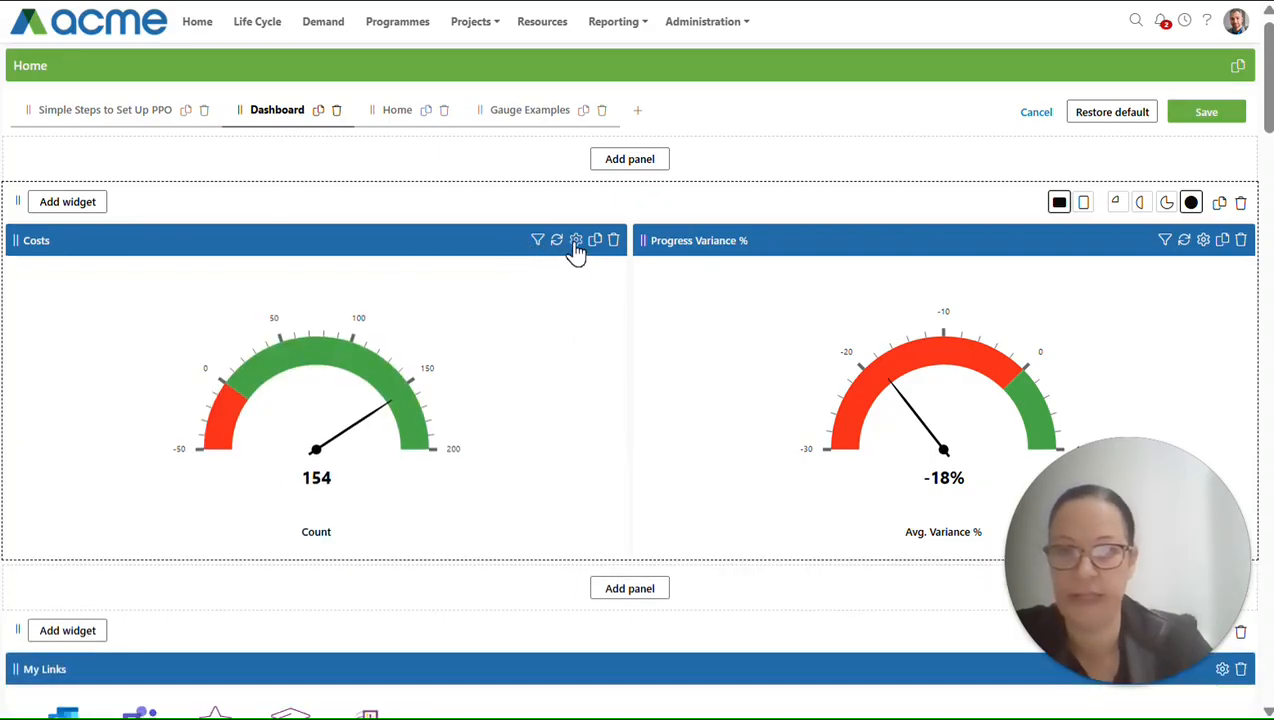
Configure the Costs gauge's basic calculation with the Average operator and the Variance measure, and save its settings
left_click(576, 243)
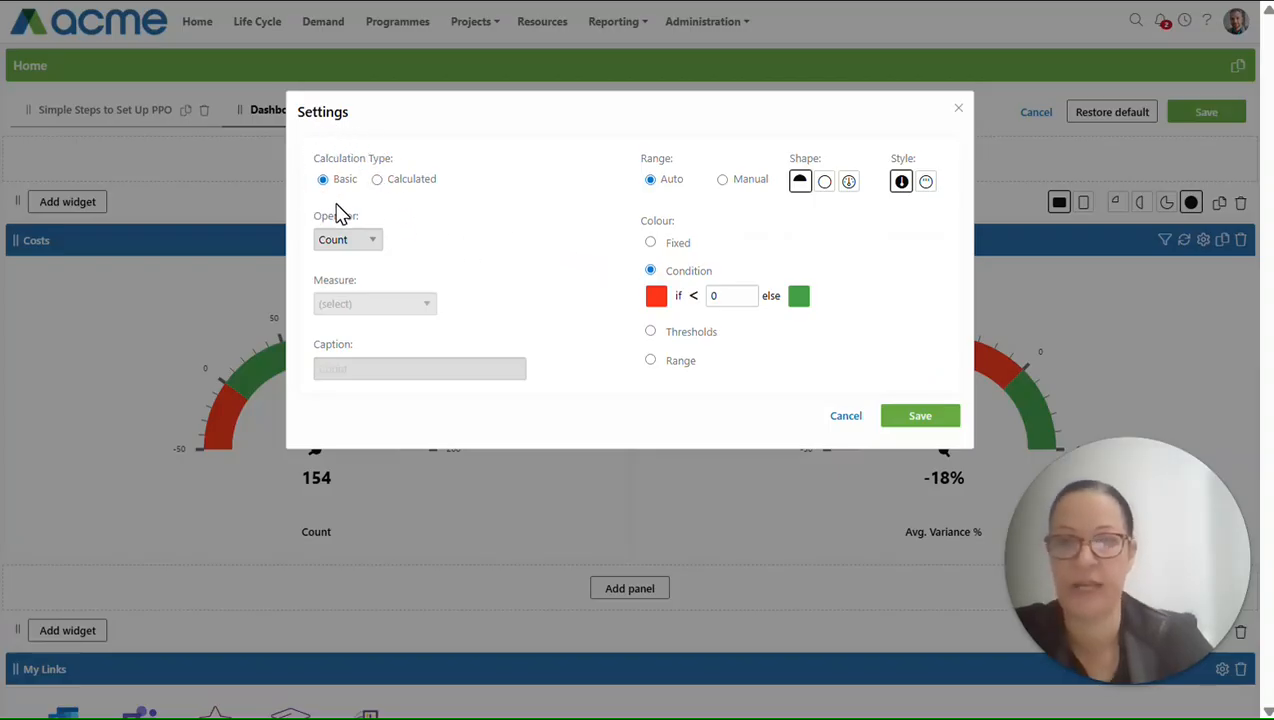
left_click(360, 236)
left_click(340, 349)
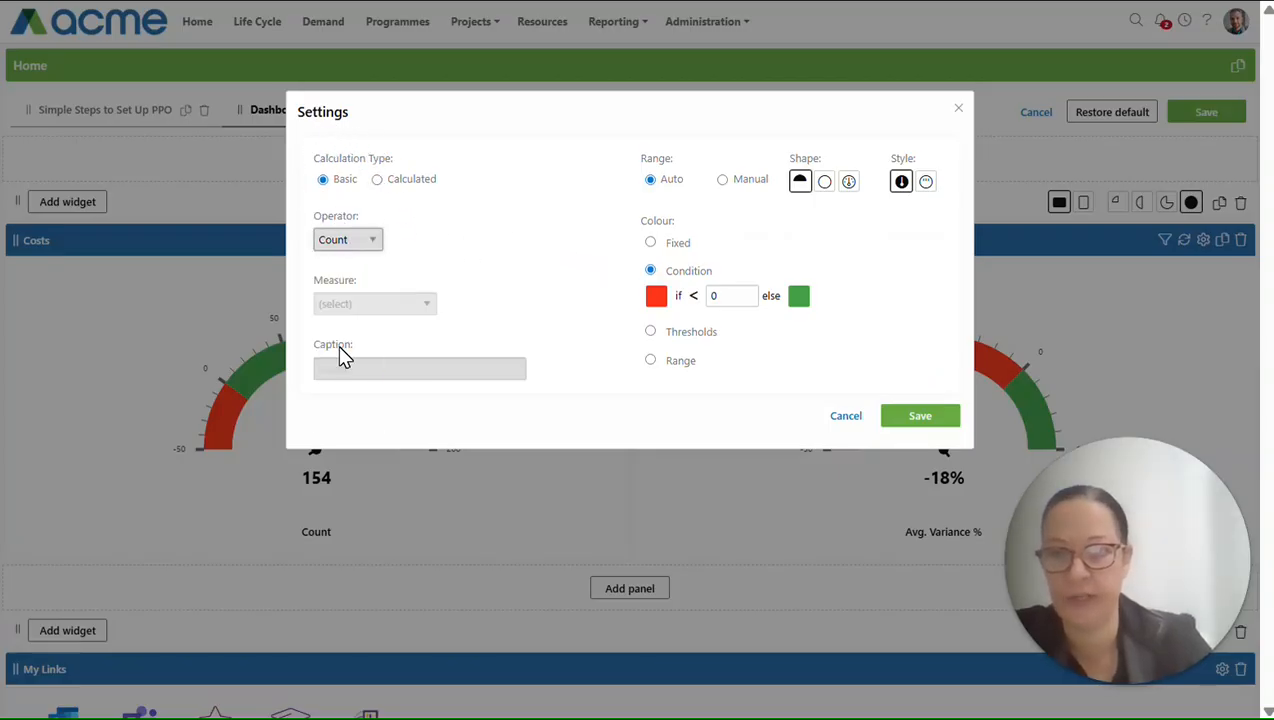
left_click(379, 306)
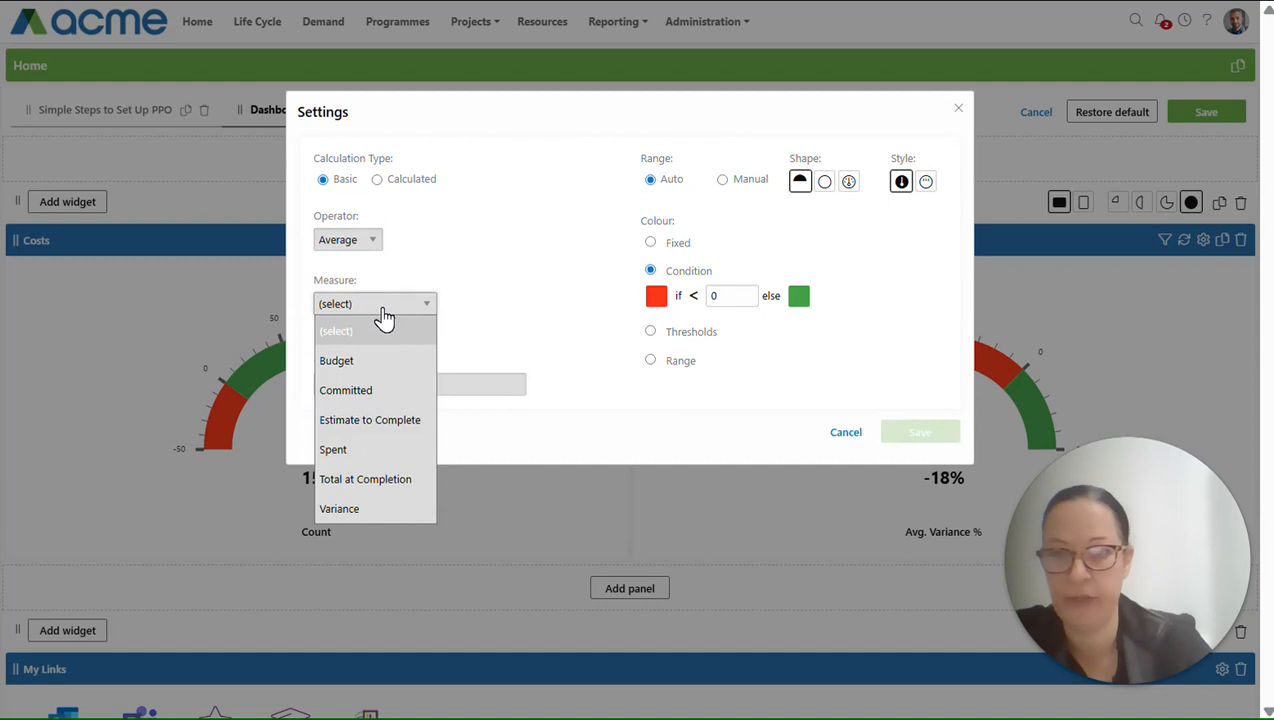
left_click(388, 510)
left_click_drag(412, 368, 315, 370)
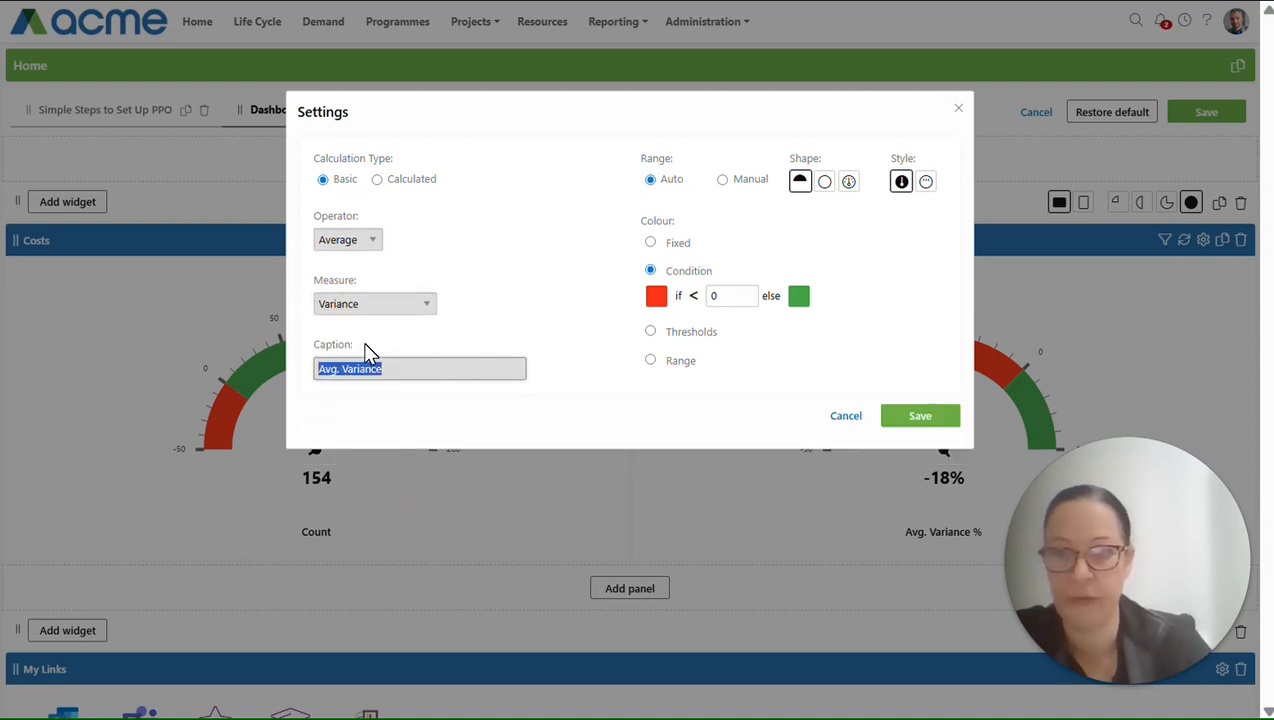
left_click(382, 338)
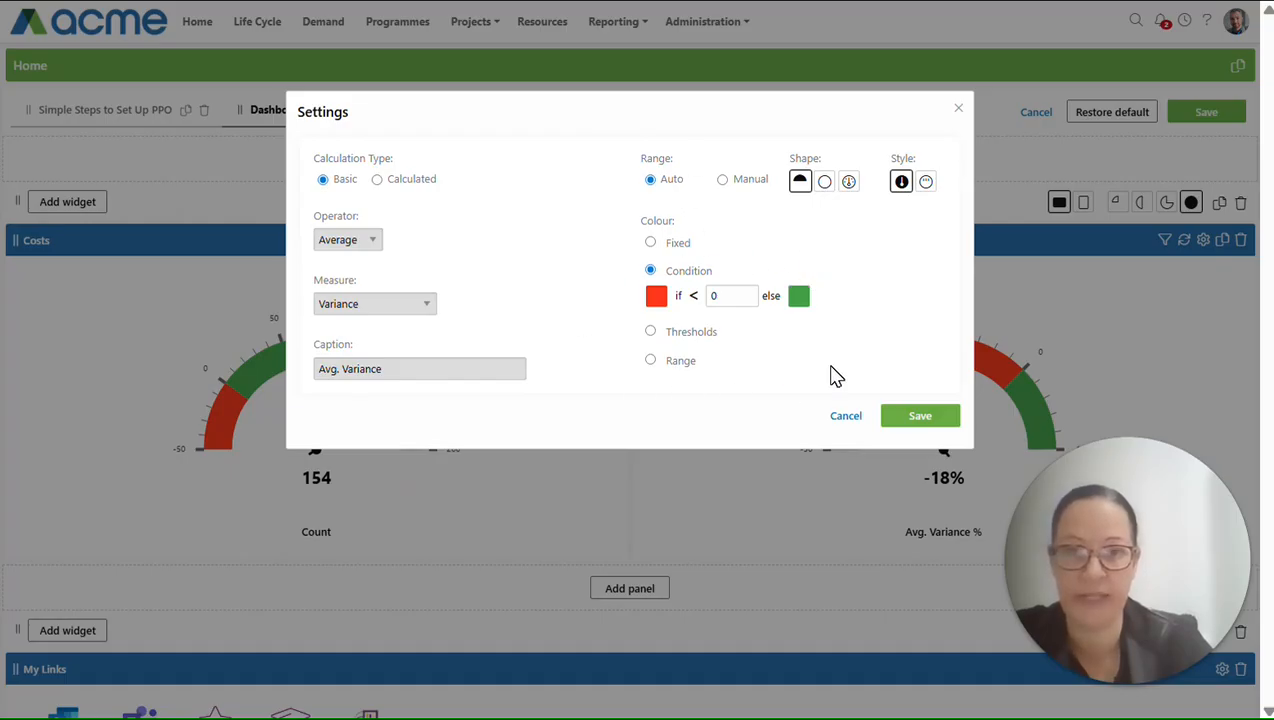
left_click(920, 424)
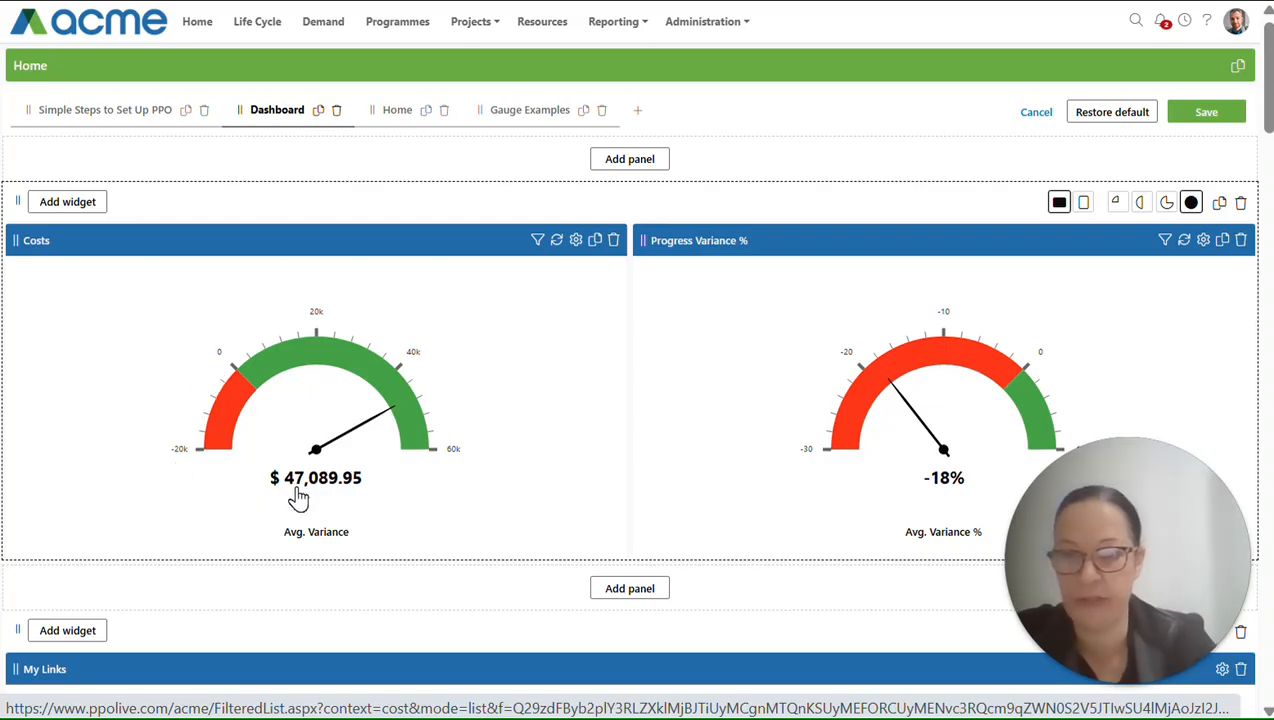
Compare the Costs gauge with the Average Budget Variance key metric further down the dashboard
scroll(583, 425, "down", 3)
scroll(583, 425, "down", 2)
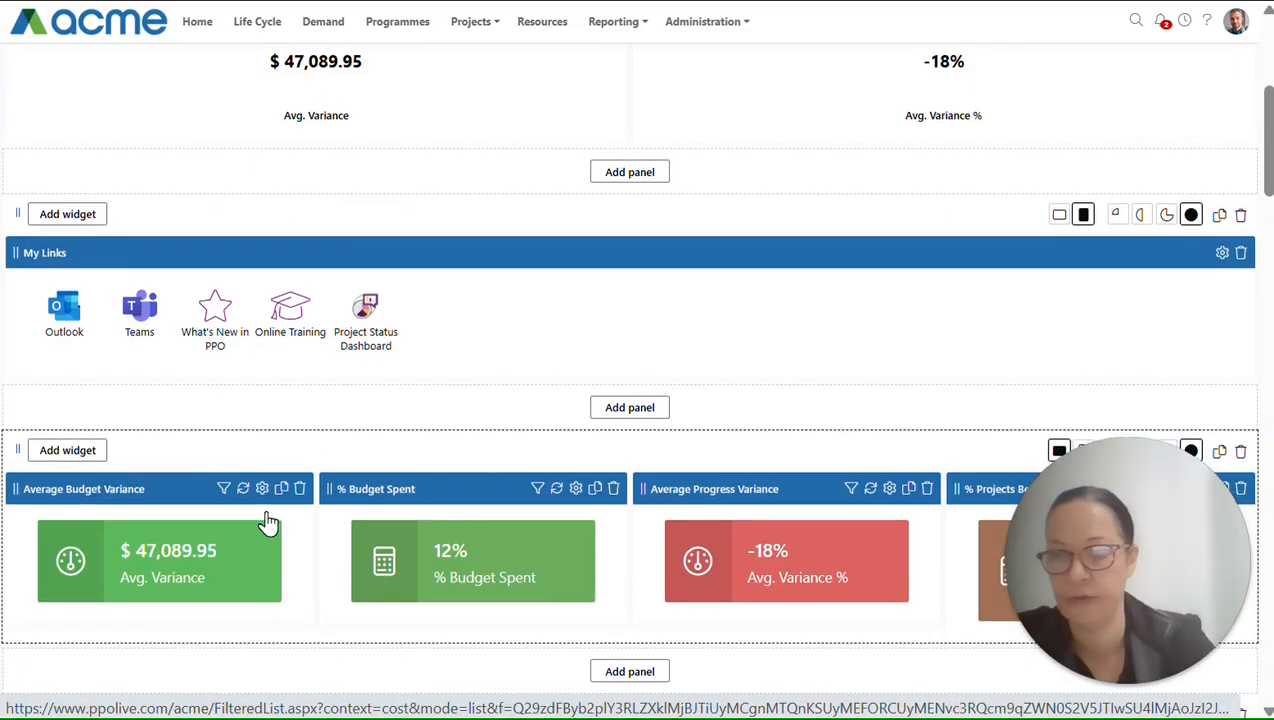
scroll(776, 330, "up", 5)
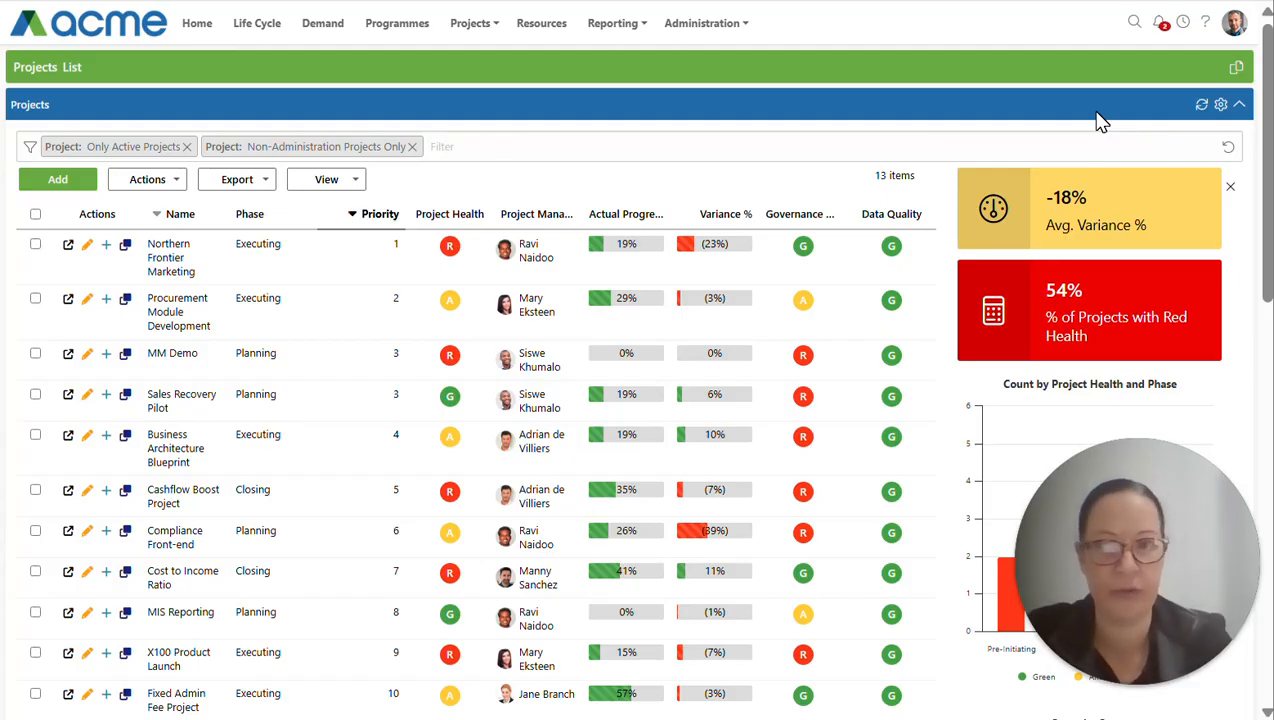
In the Projects list settings, start a calculated gauge chart with the Integer field type and the caption RED Project Health
left_click(1221, 106)
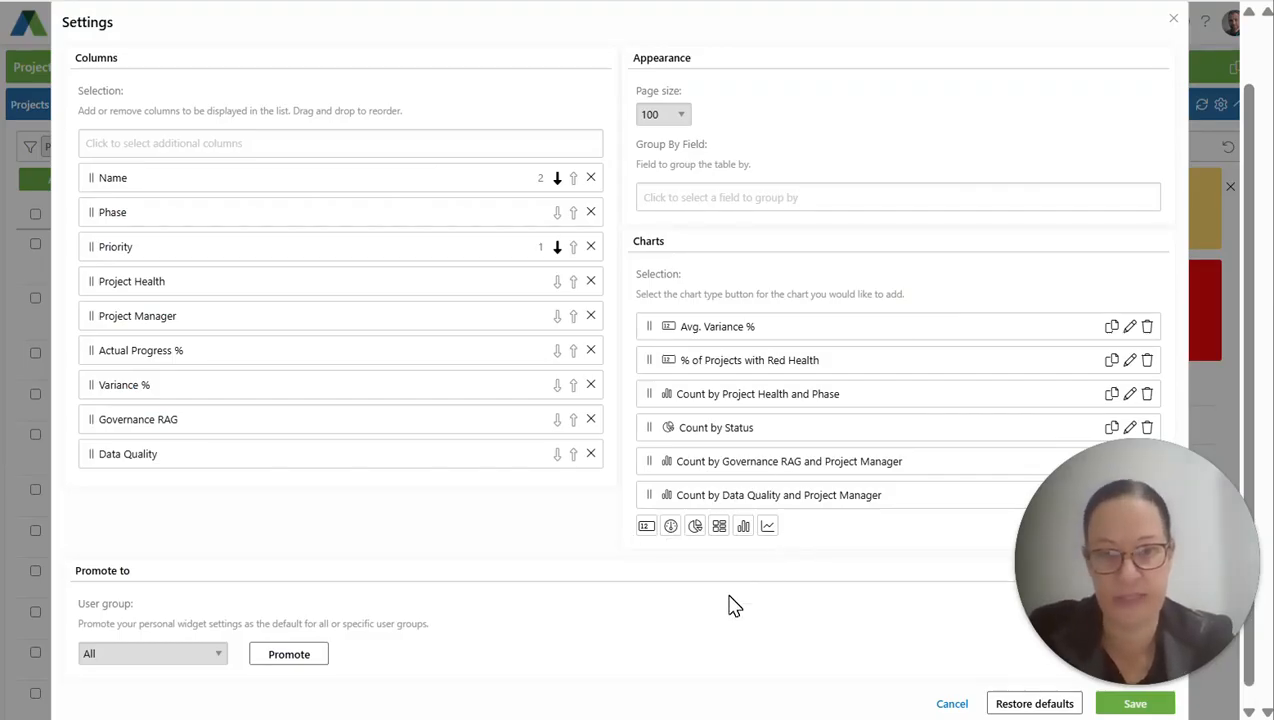
left_click(671, 528)
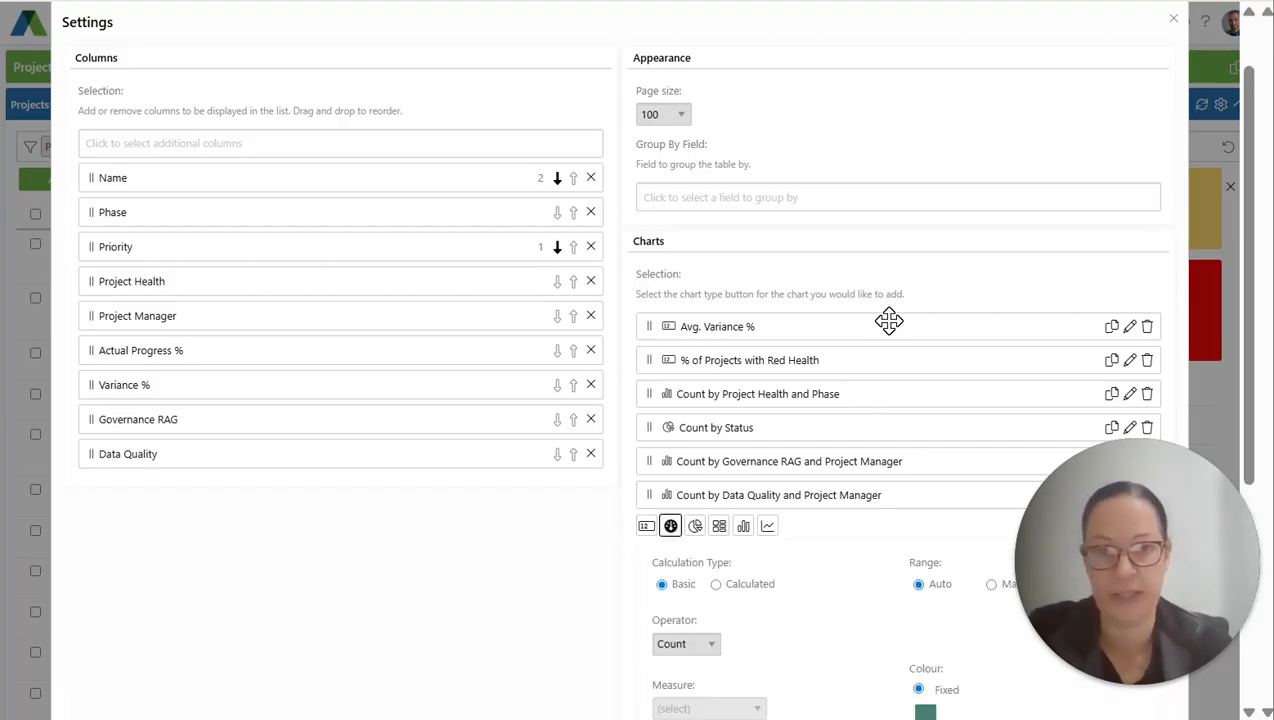
scroll(893, 340, "down", 4)
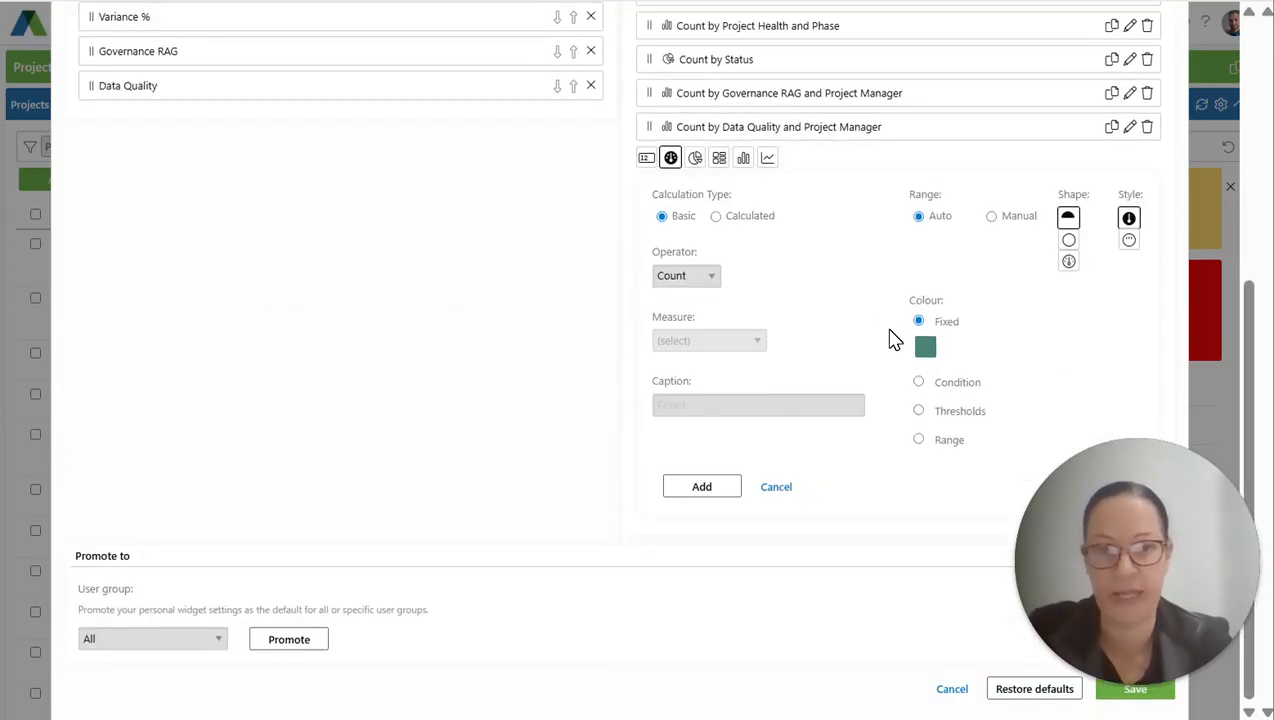
left_click(716, 217)
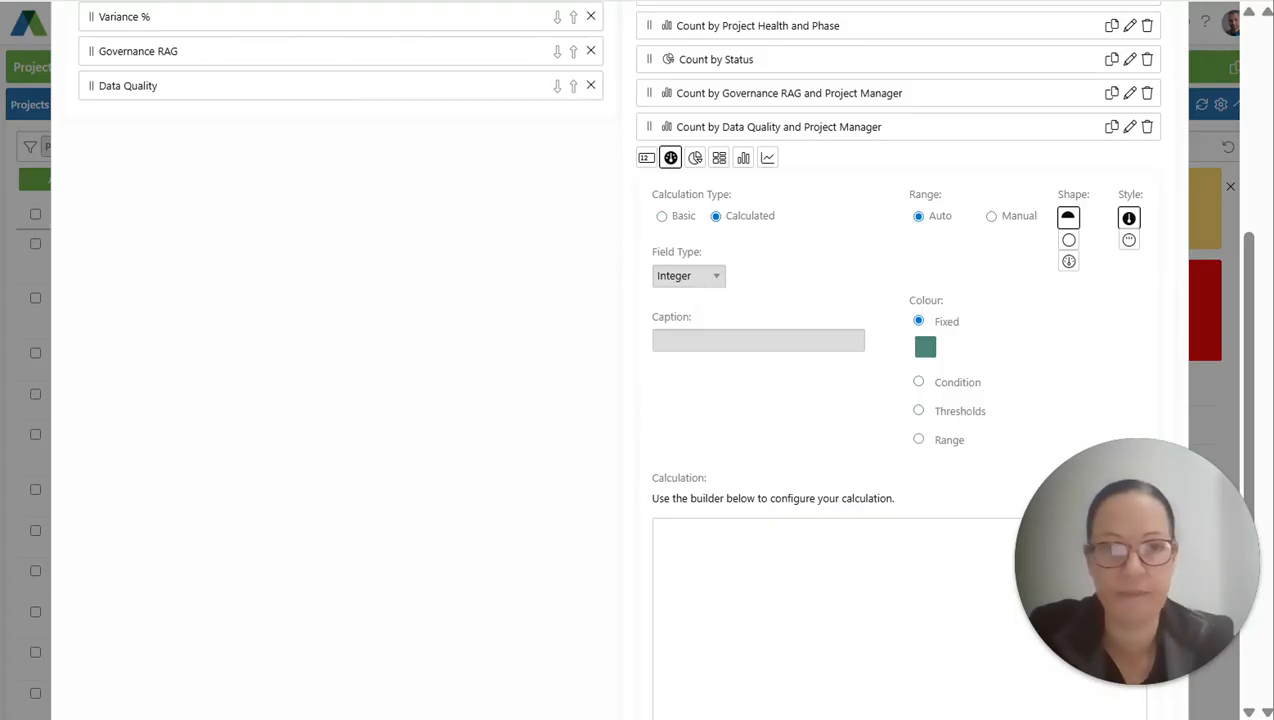
left_click(720, 277)
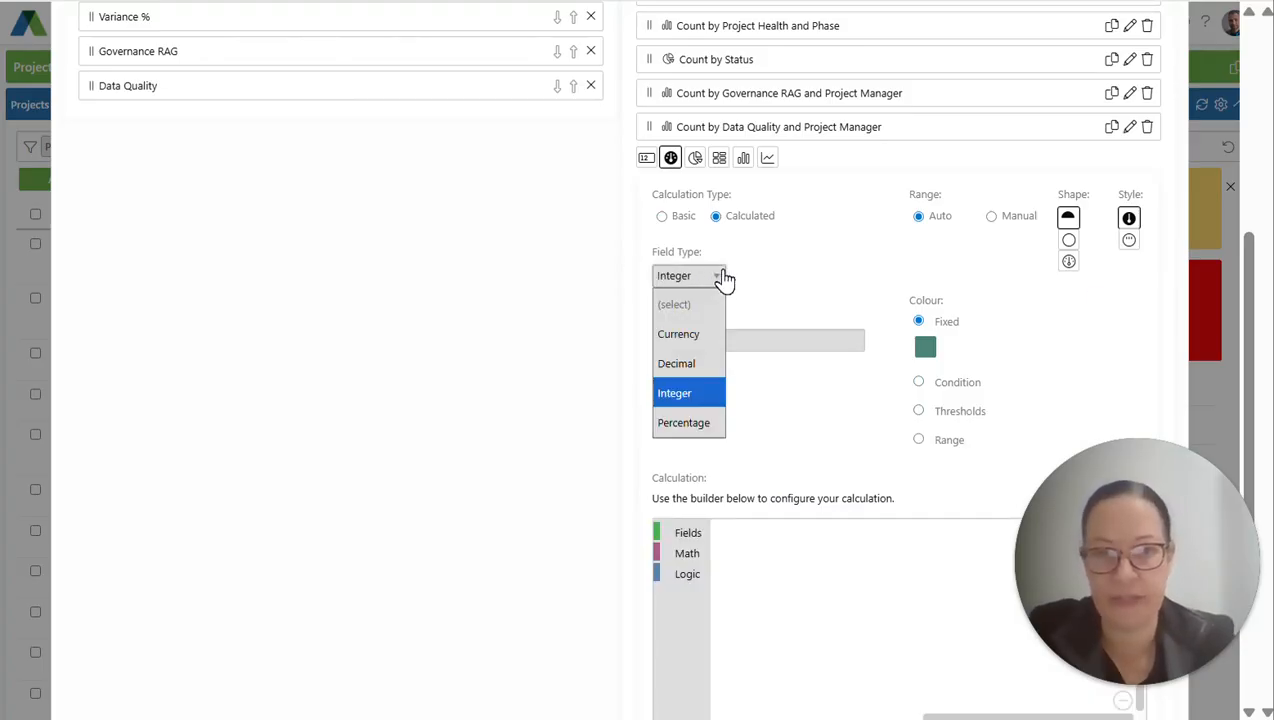
left_click(722, 278)
left_click(691, 344)
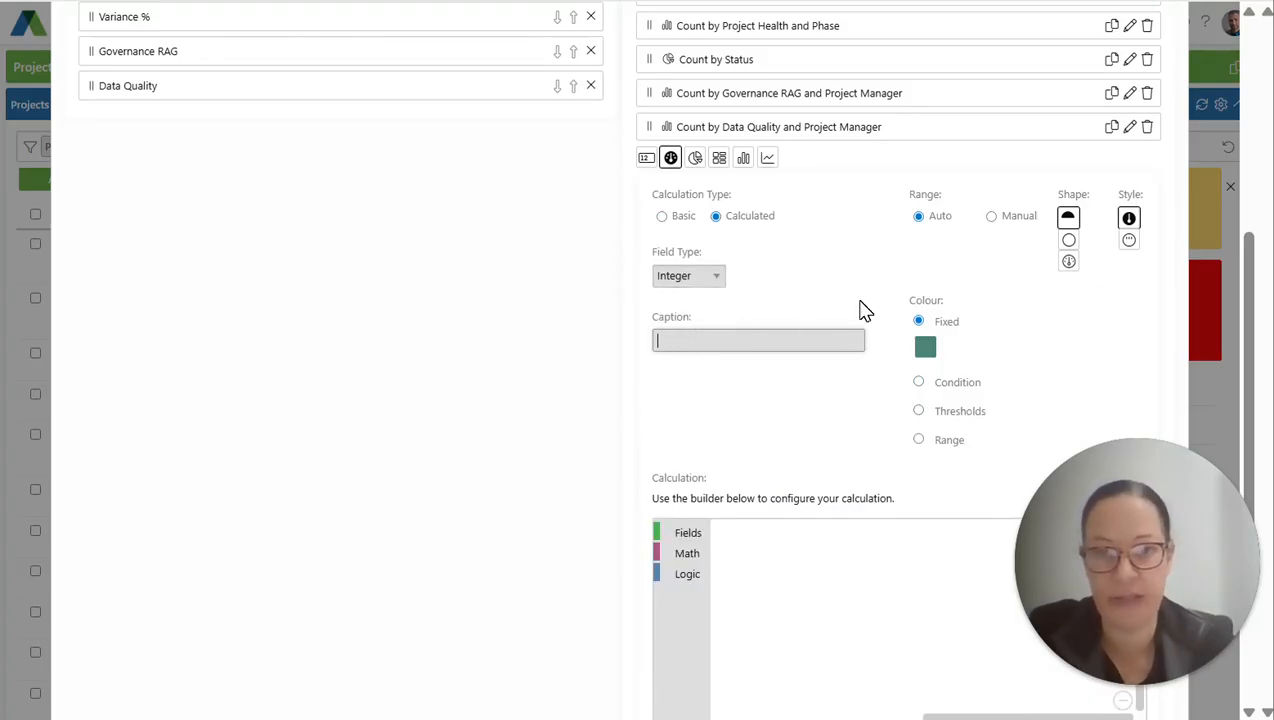
type("RED Project Health")
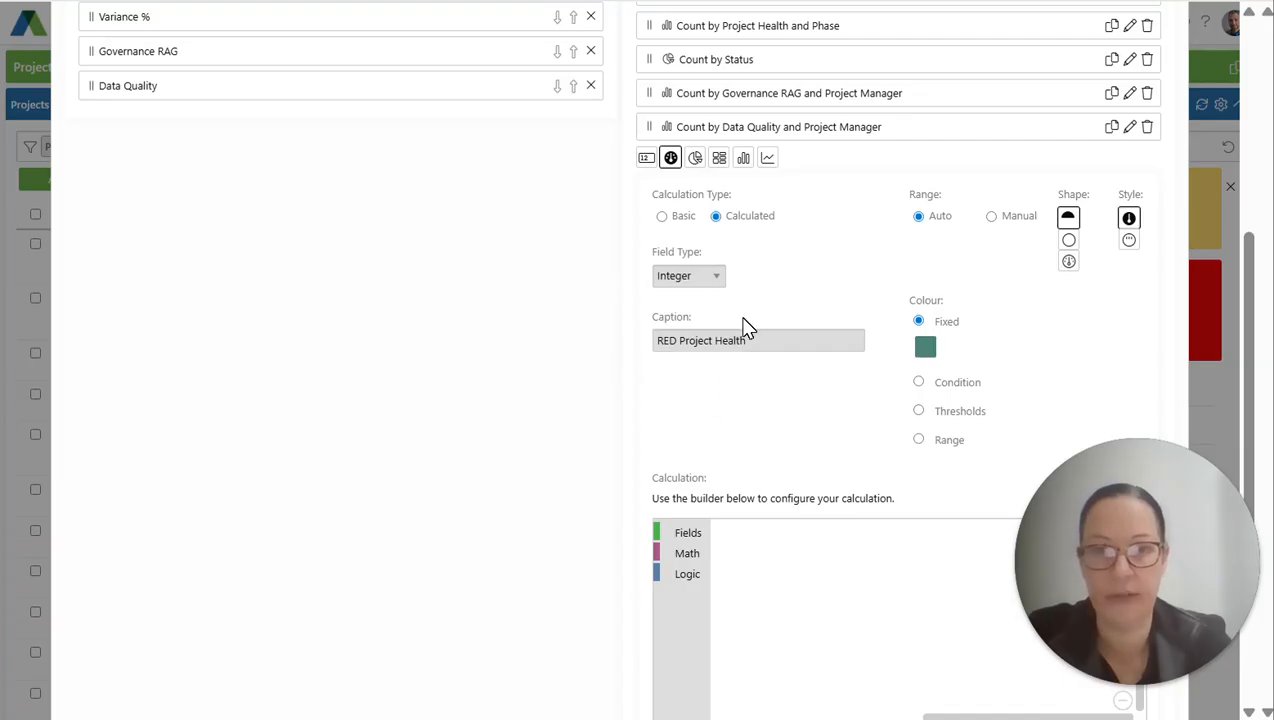
Build the gauge's calculation as a Count if block containing the condition Project Health = Red
left_click(683, 556)
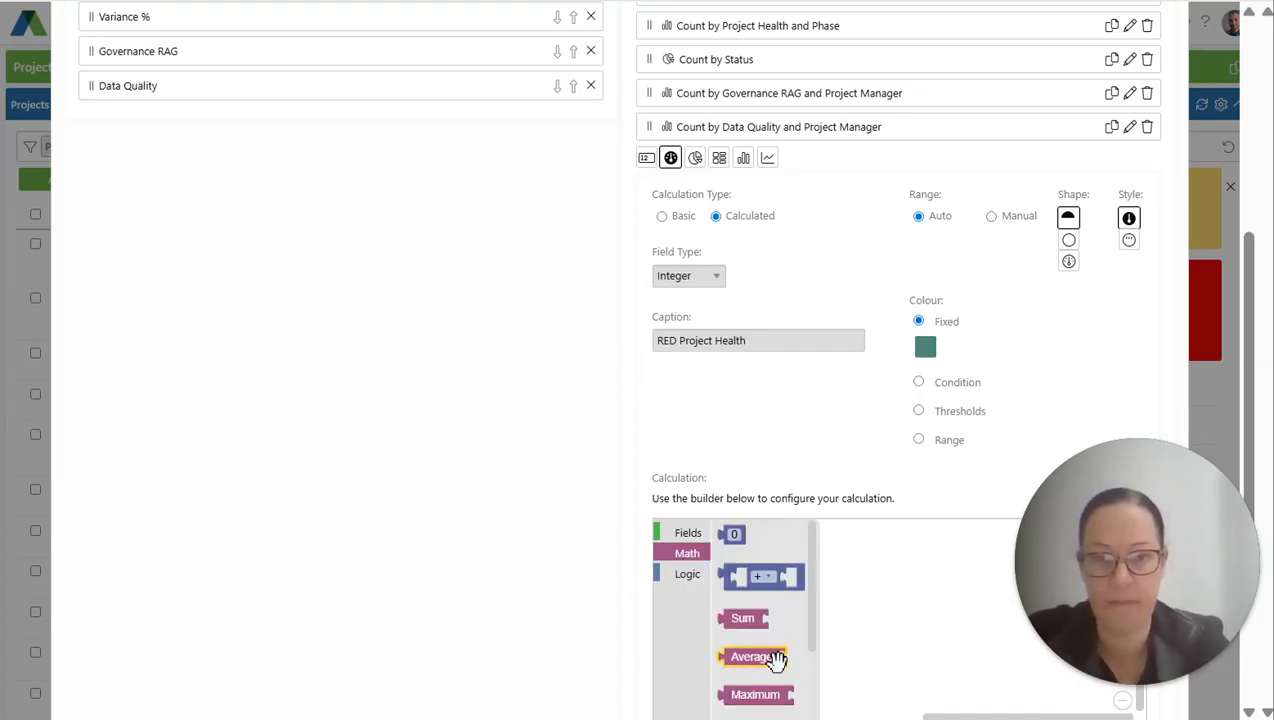
scroll(785, 670, "down", 3)
left_click_drag(752, 695, 809, 573)
left_click(680, 538)
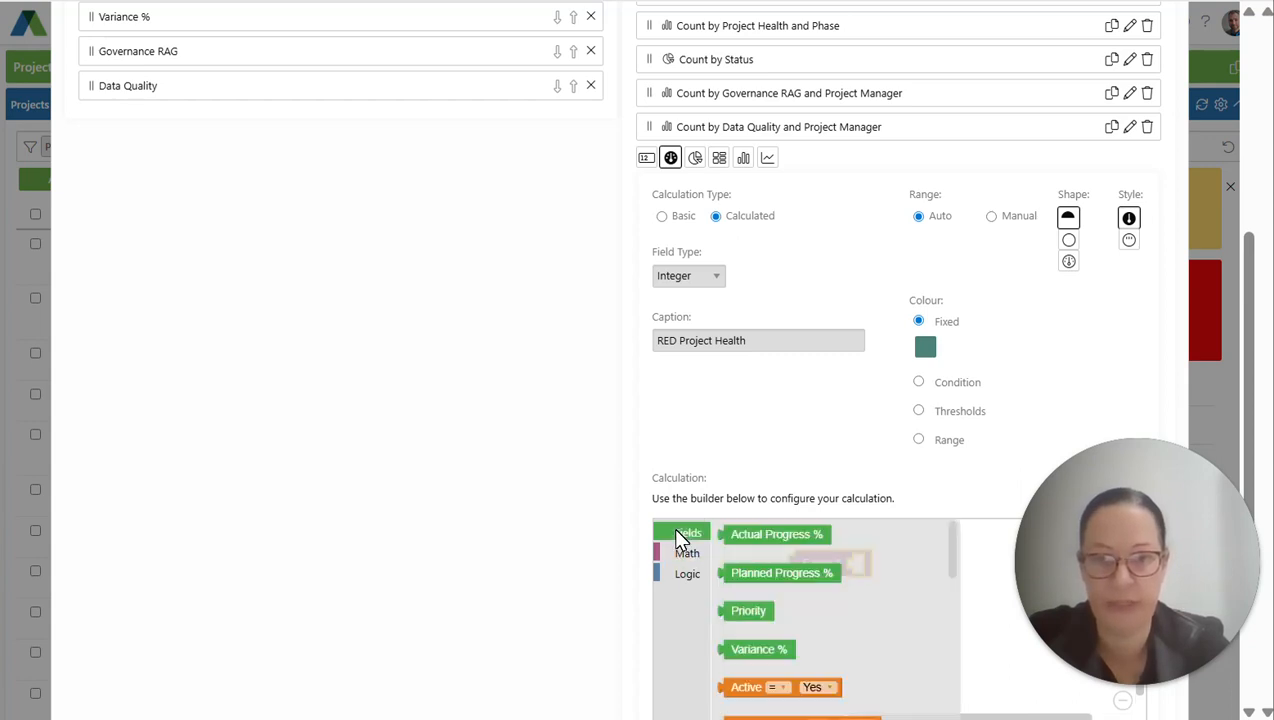
scroll(836, 625, "down", 5)
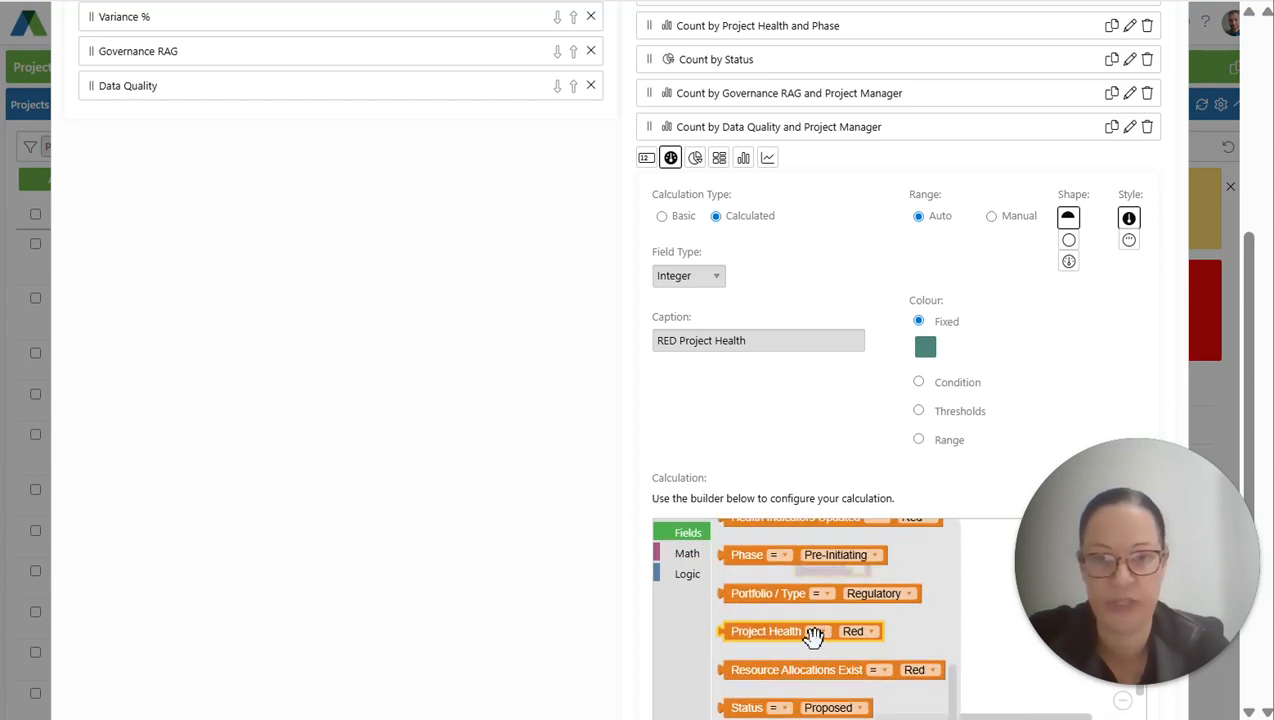
mouse_move(762, 637)
left_mouse_down()
mouse_move(987, 694)
mouse_move(838, 628)
mouse_move(880, 566)
left_mouse_up()
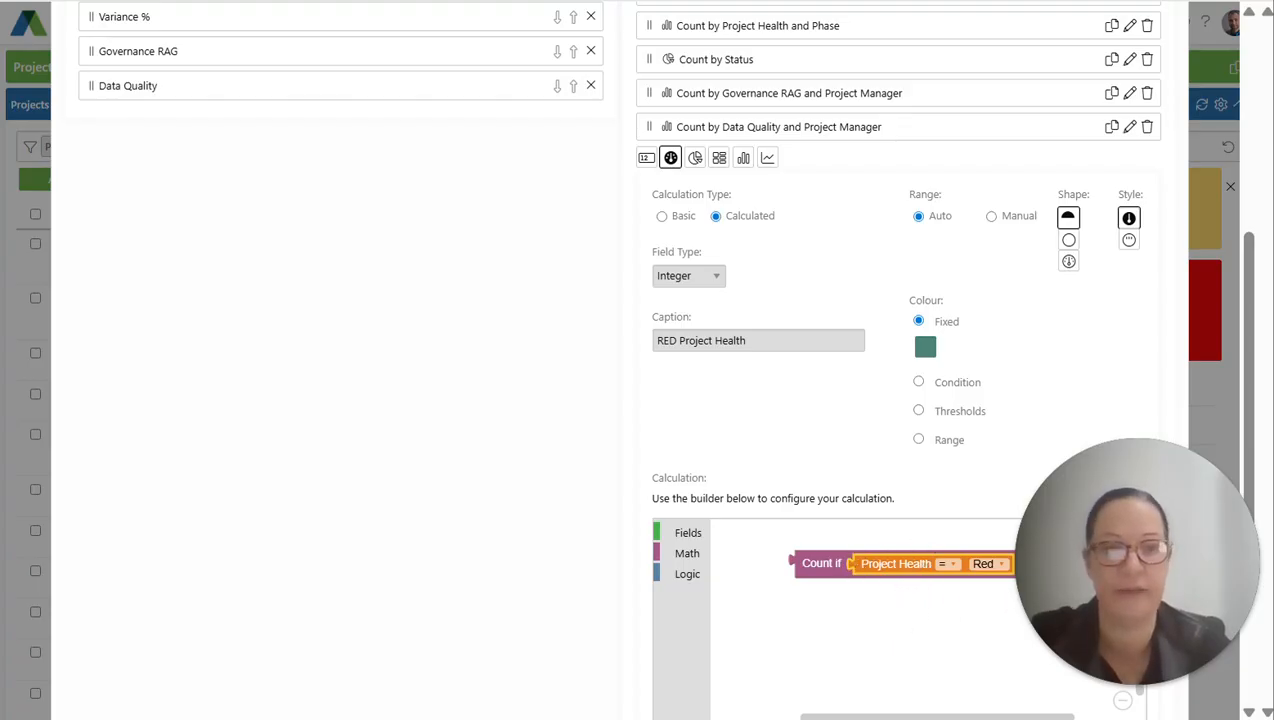
Try the Manual range for the RED Project Health gauge and return it to Auto
left_click_drag(1104, 506, 238, 563)
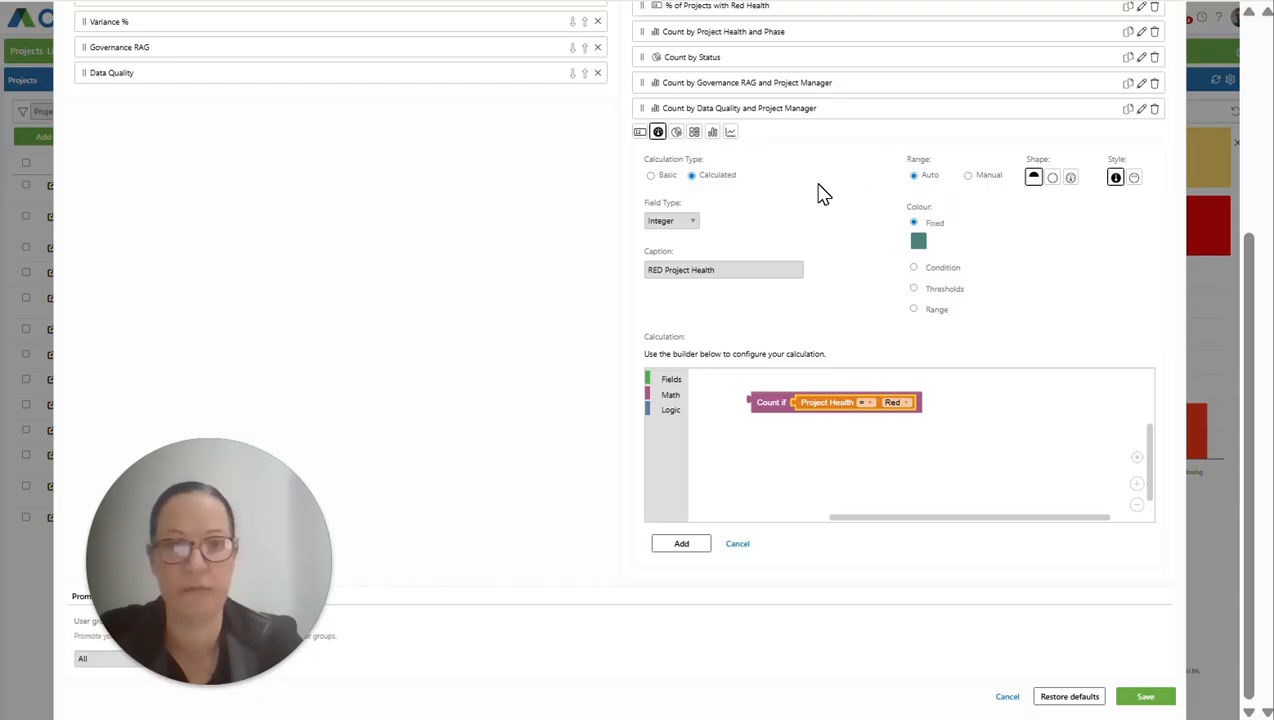
left_click(969, 177)
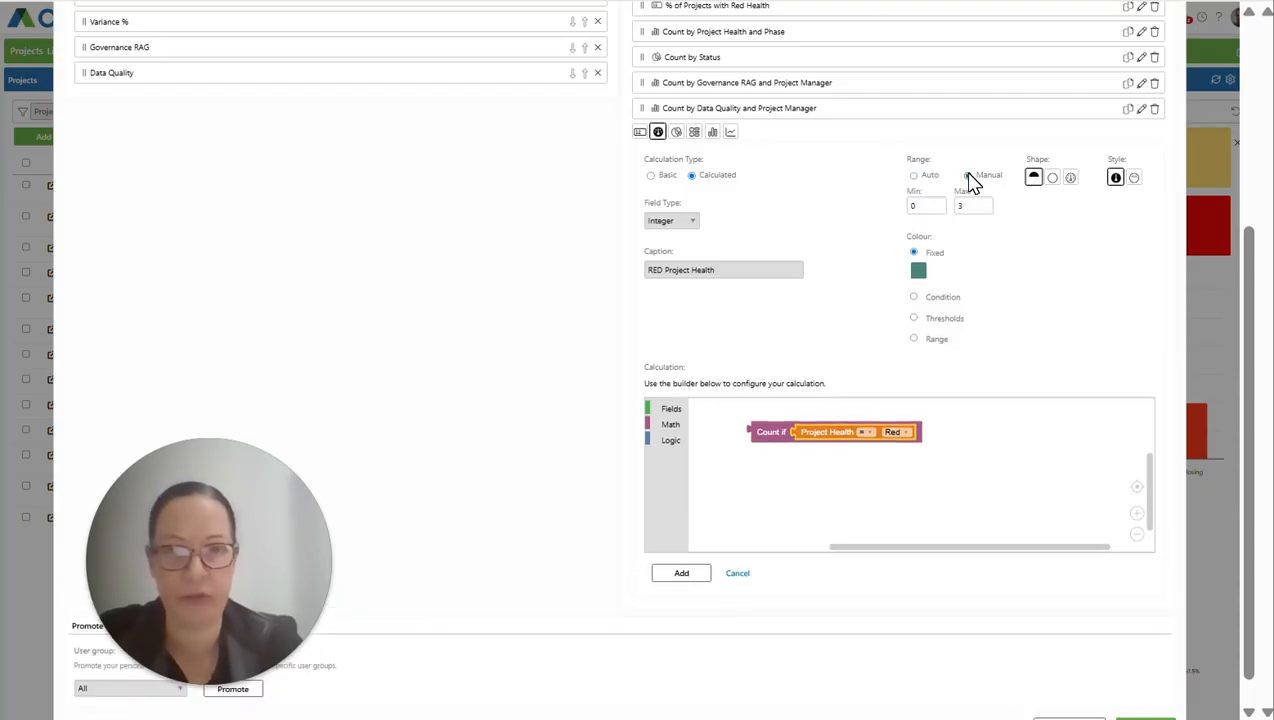
left_click(913, 177)
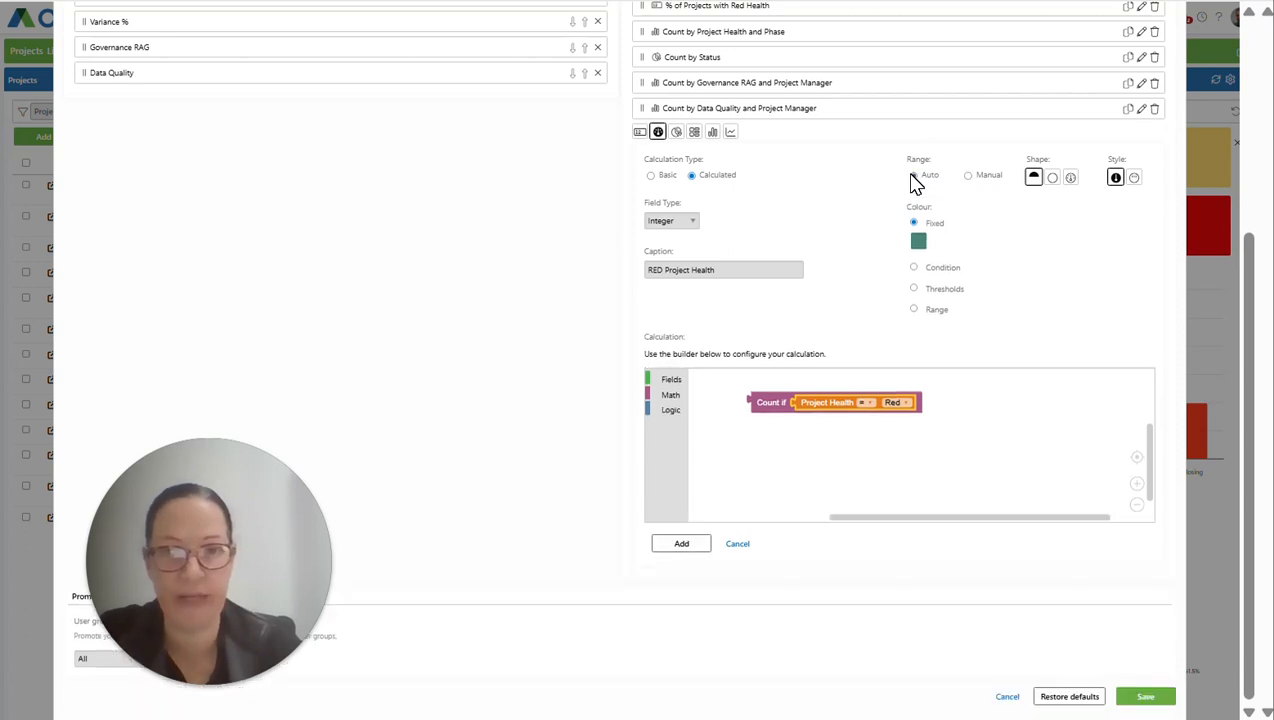
Switch the gauge's colouring to Thresholds and change the Low threshold's colour to green
left_click(914, 289)
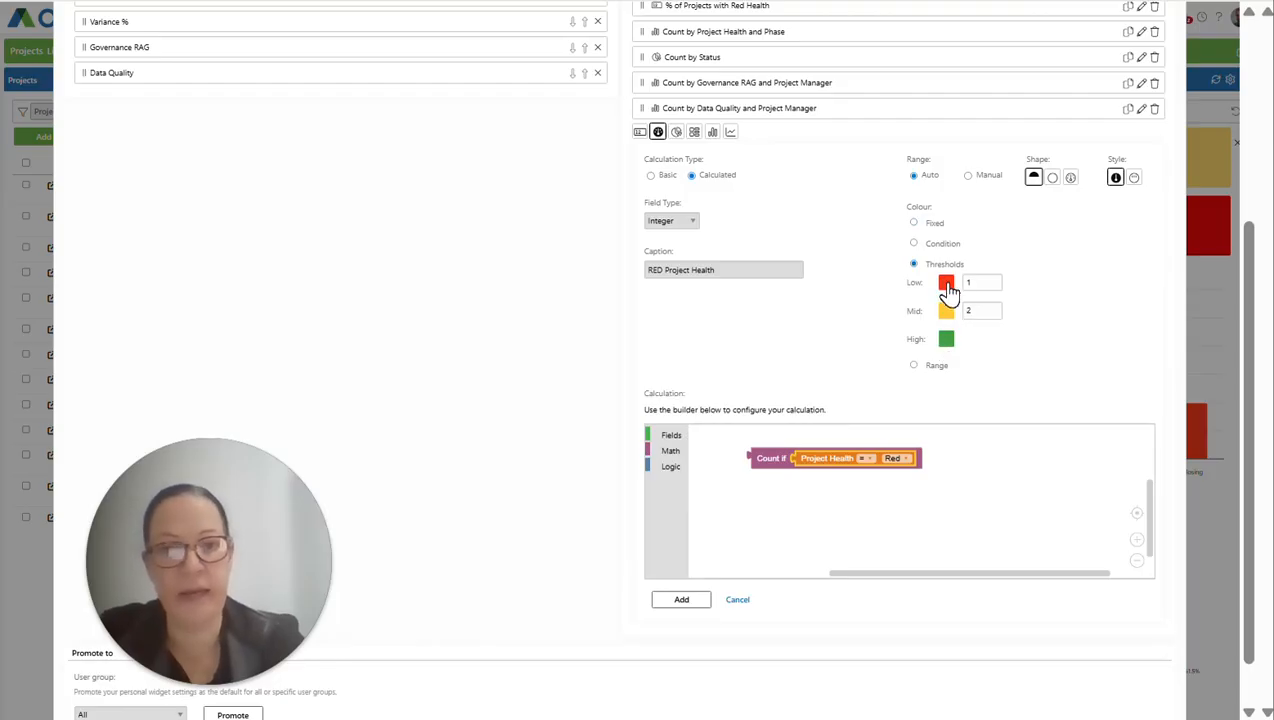
left_click(948, 290)
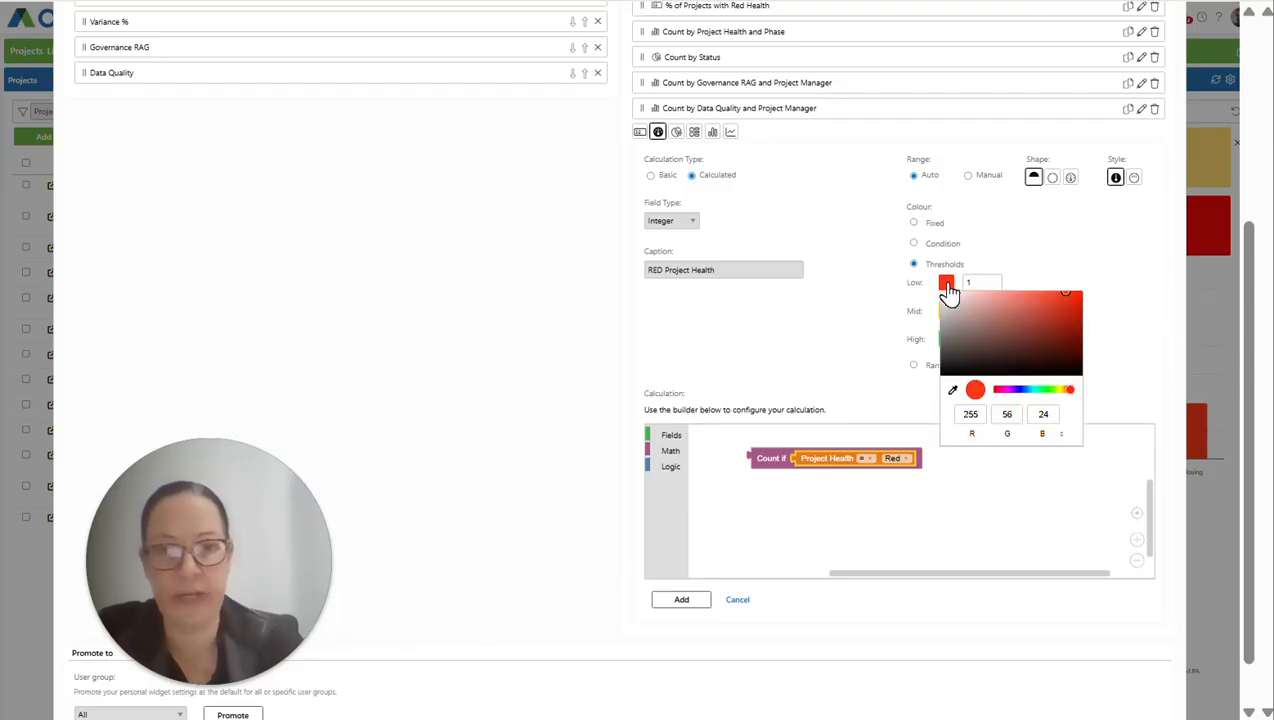
left_click(1052, 390)
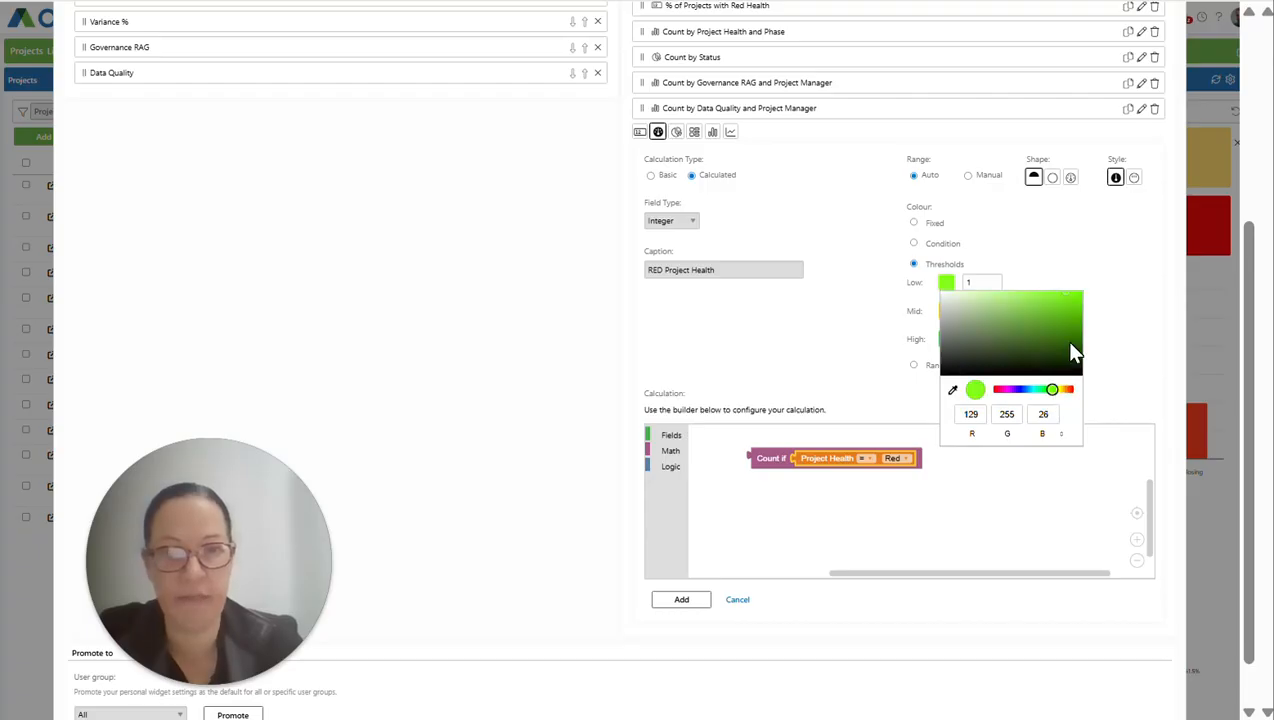
left_click(1070, 334)
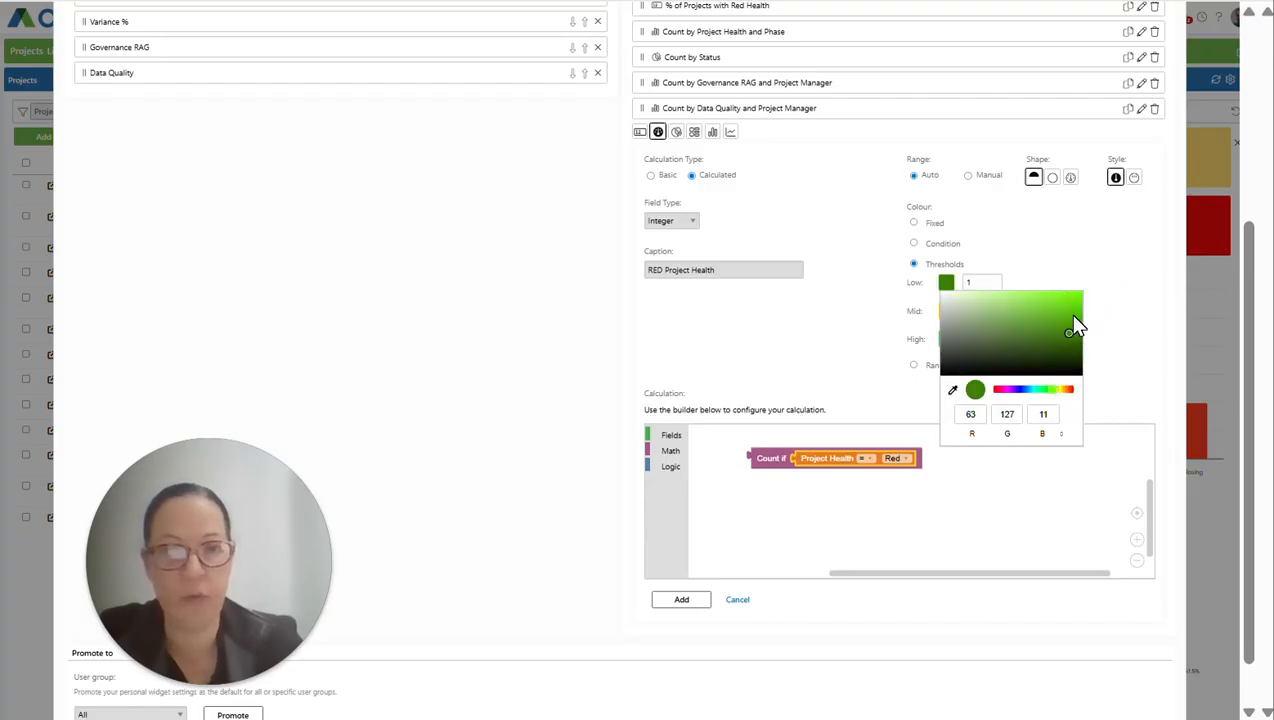
left_click(1070, 313)
left_click(1103, 282)
Set the gauge's Low threshold to 4 and its Mid threshold to 6
left_click_drag(977, 282, 960, 282)
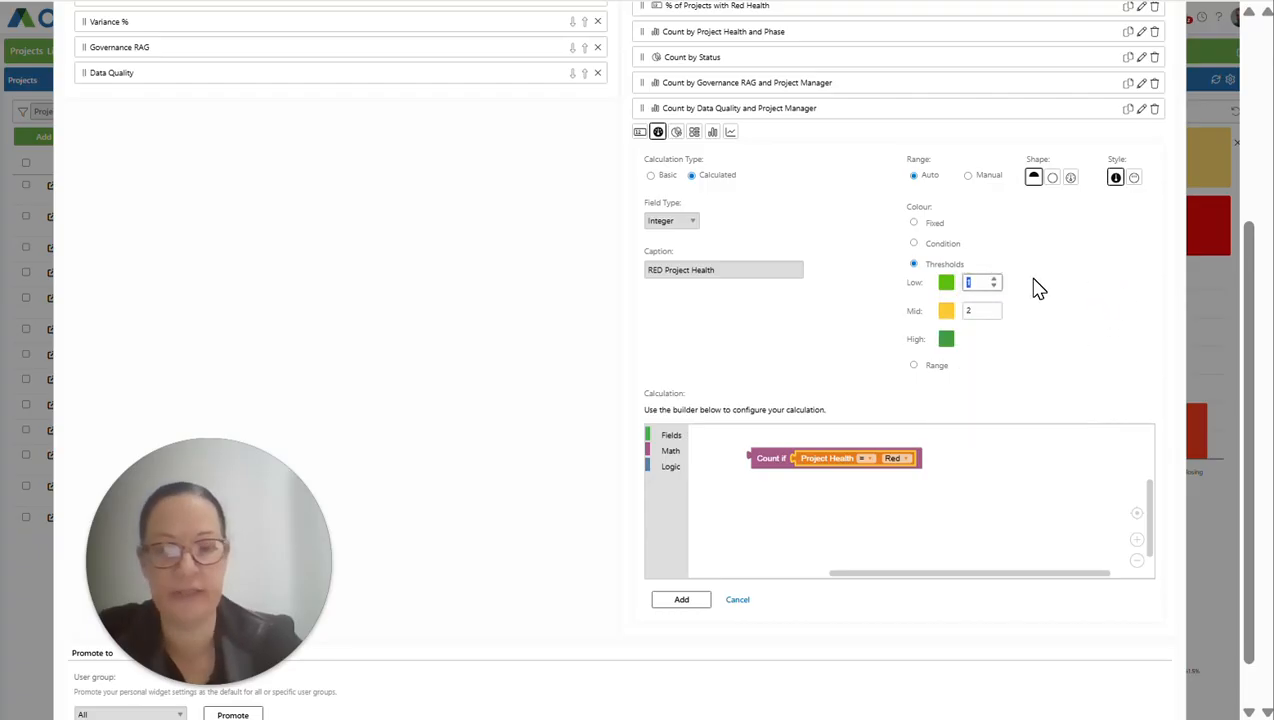
type("4")
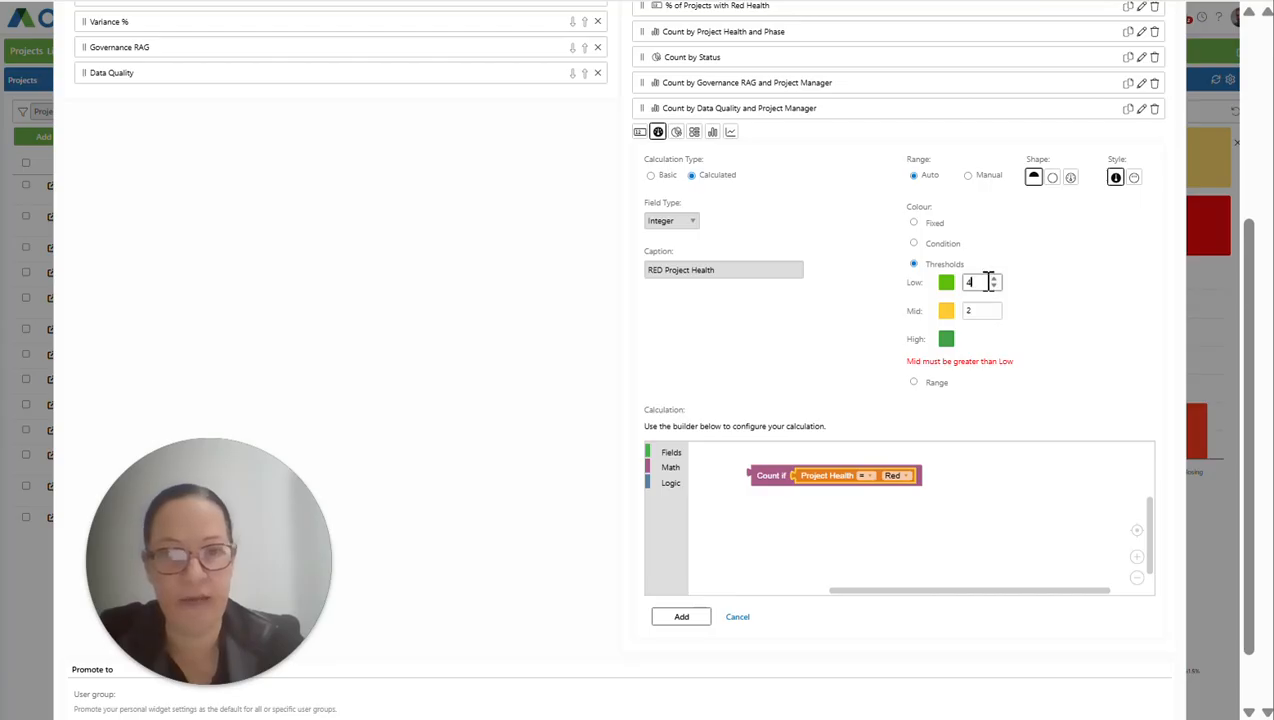
double_click(985, 314)
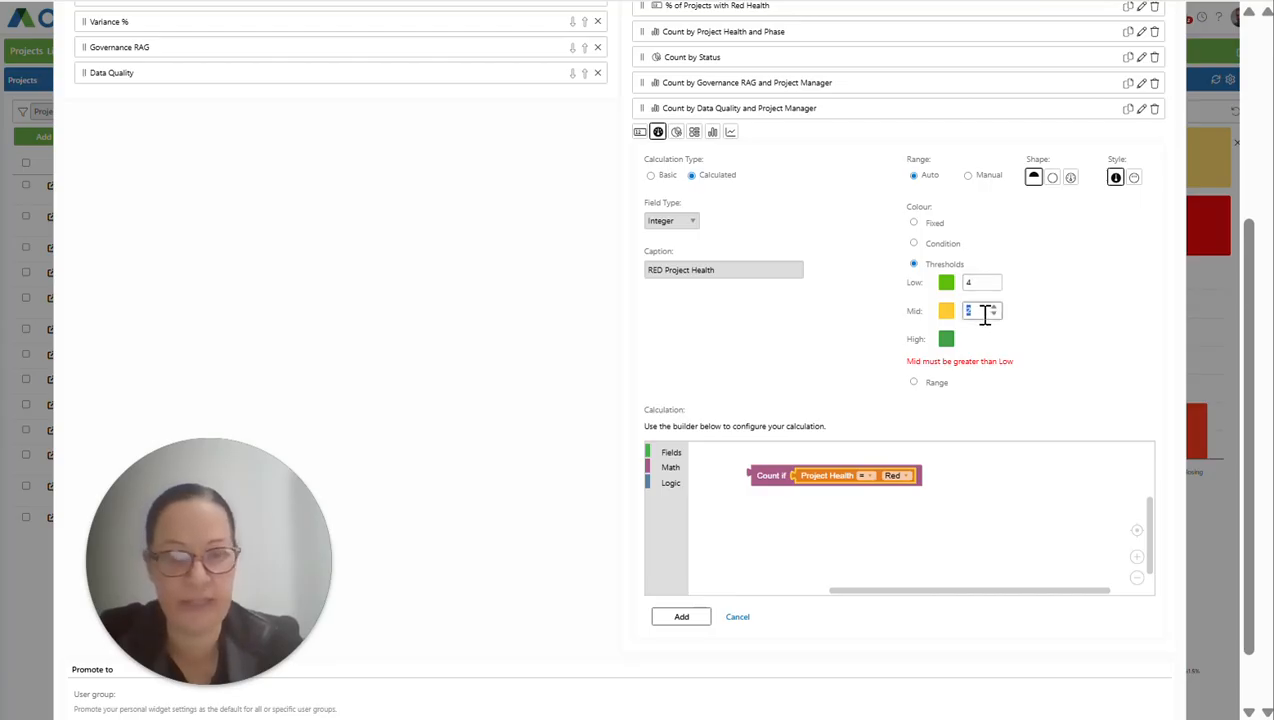
type("6")
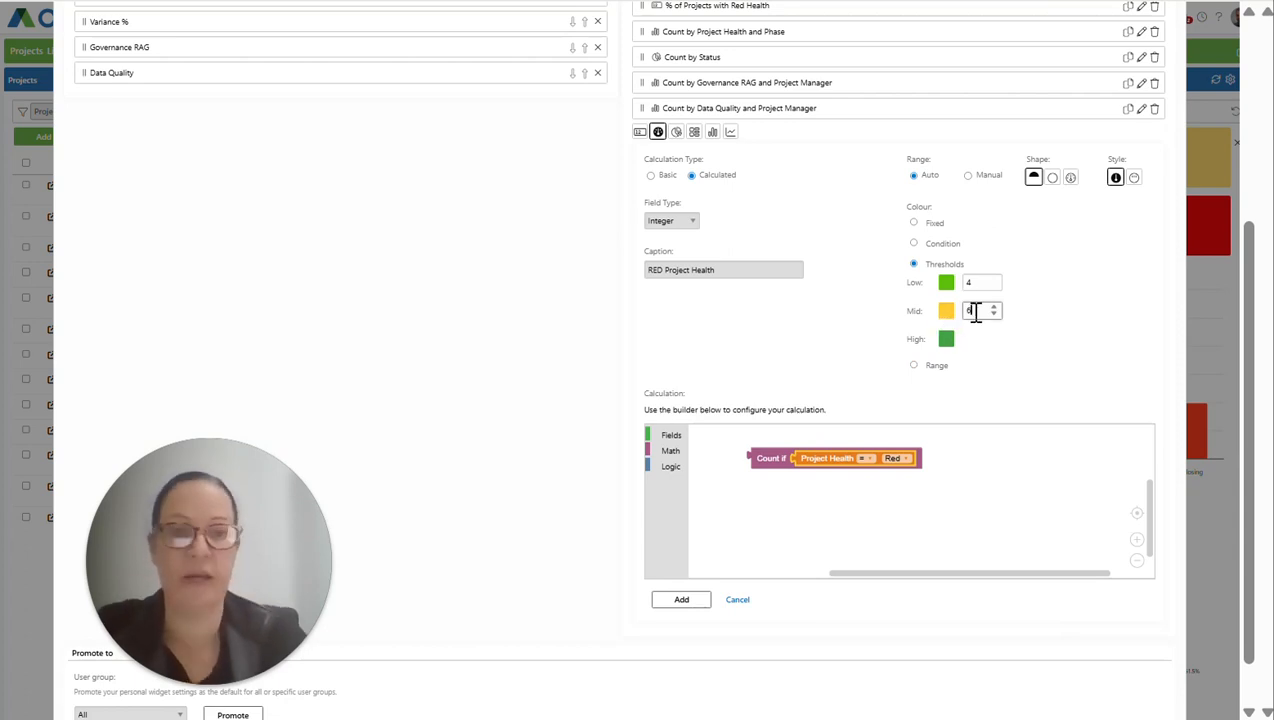
Change the High threshold's colour of the RED Project Health gauge to bright red
left_click(946, 343)
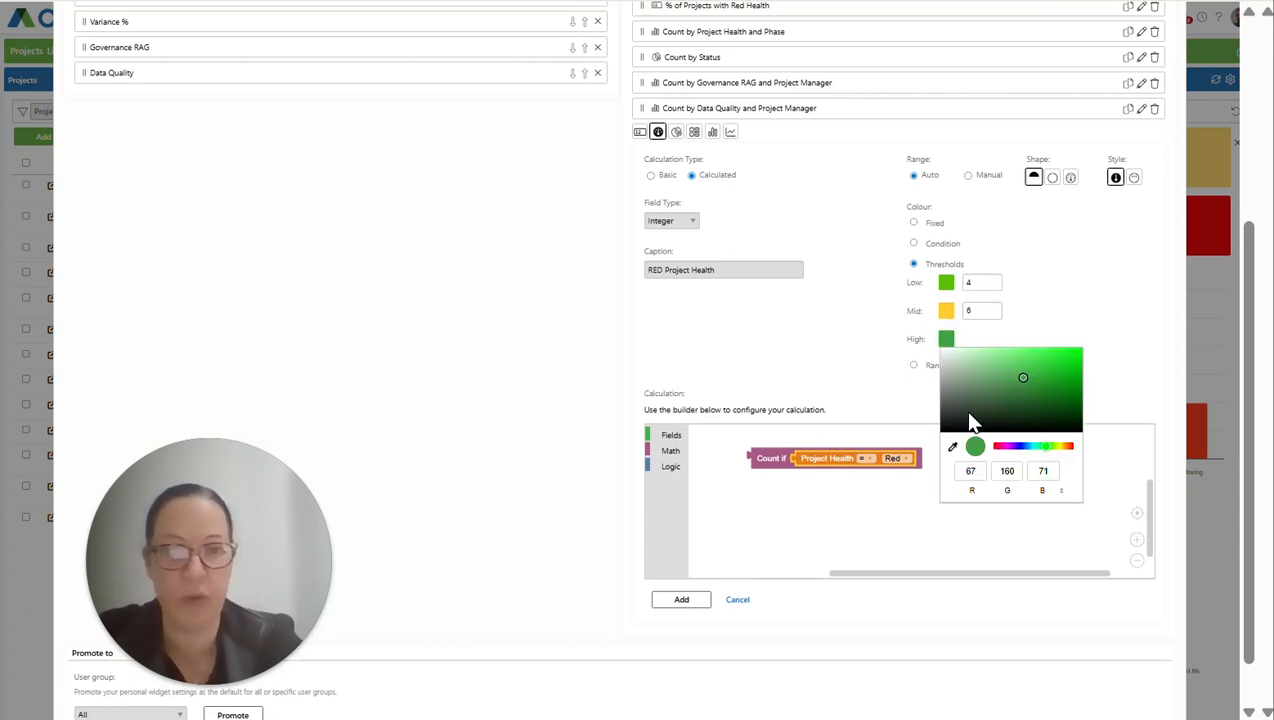
left_click_drag(1043, 459, 1072, 447)
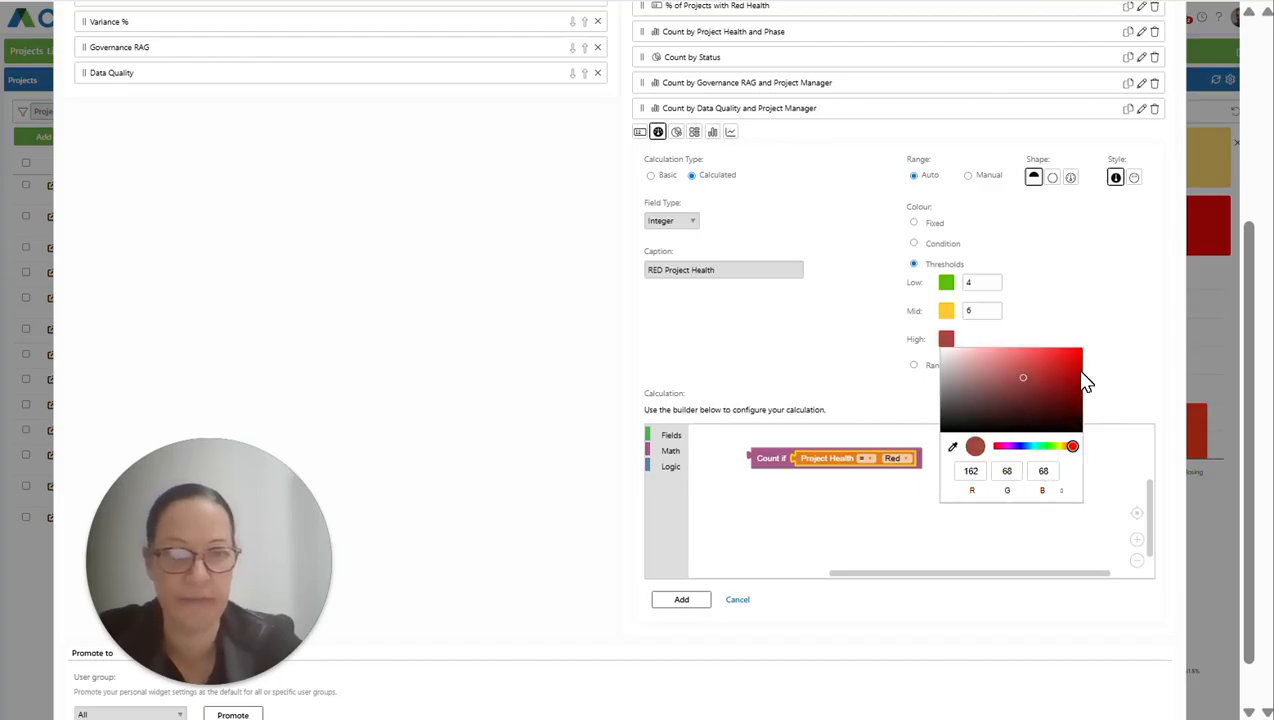
left_click(1068, 360)
left_click(1105, 277)
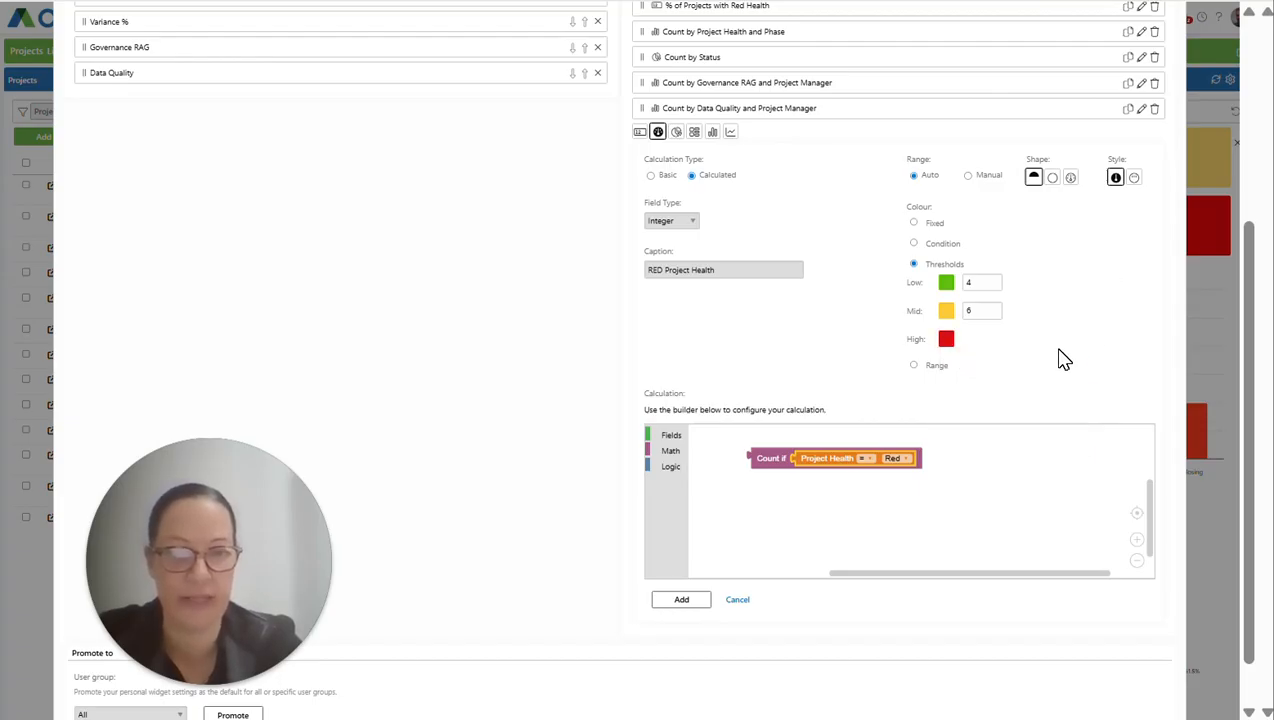
Add the RED Project Health gauge, move it to the start of the chart order, and save the Projects list settings
left_click(681, 601)
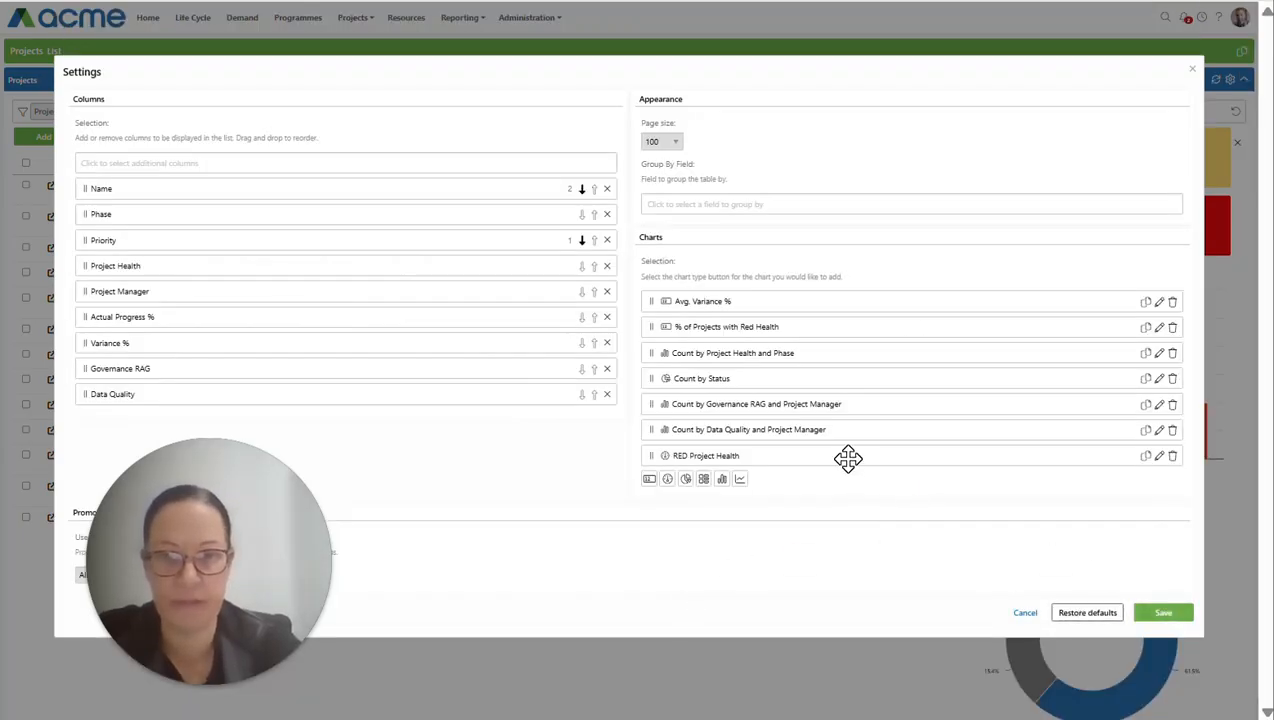
left_click_drag(847, 458, 836, 306)
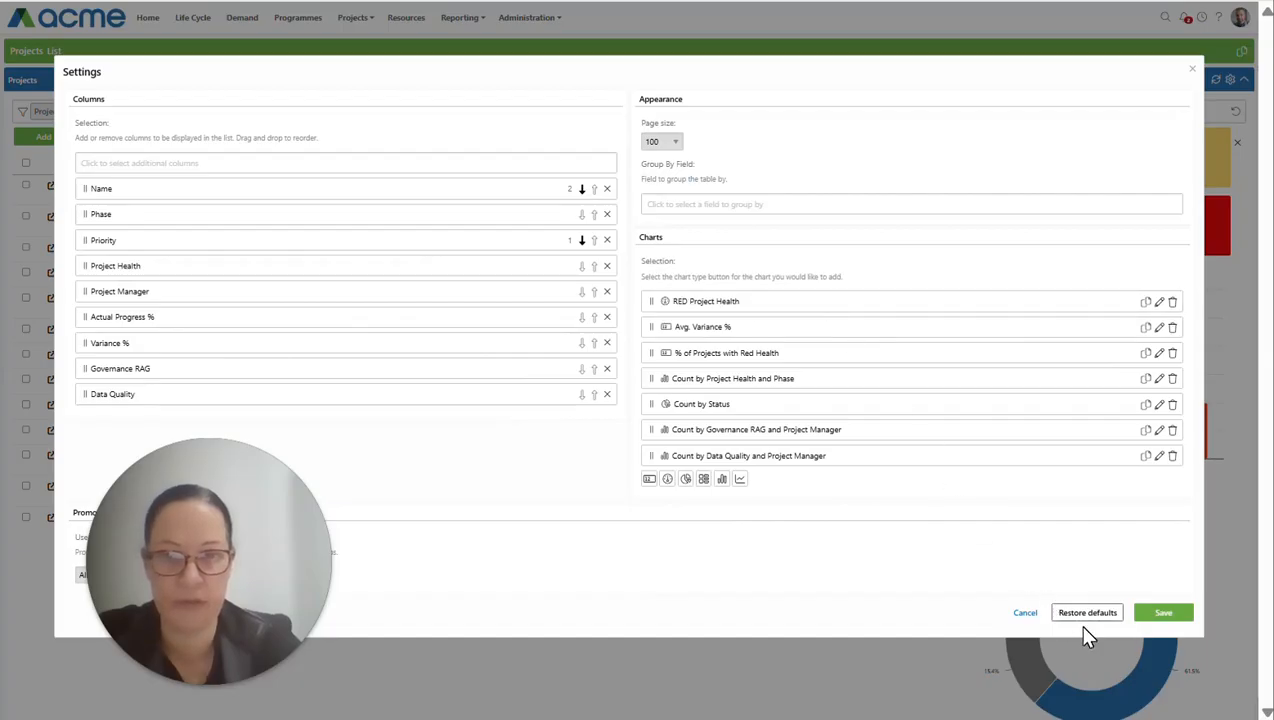
left_click(1166, 613)
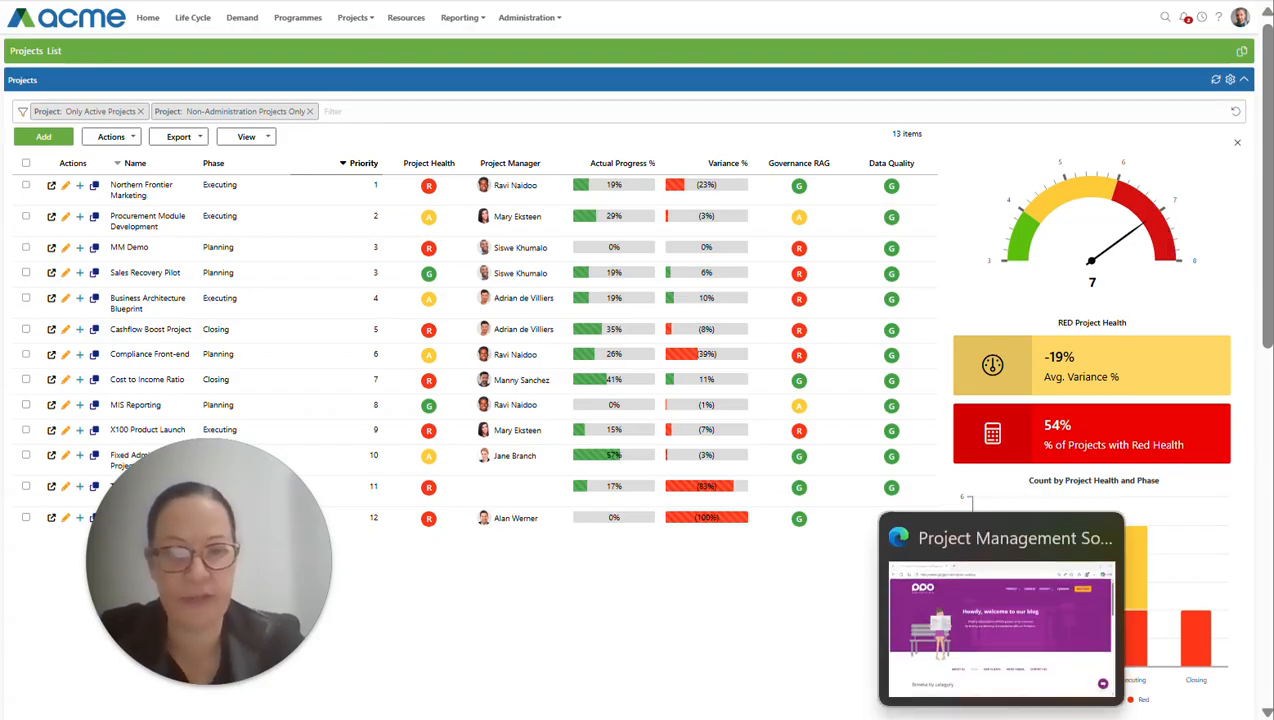
Switch to the PPO blog page in Microsoft Edge and look over its web address, Company pages, blog categories and subscription form
left_click(1037, 610)
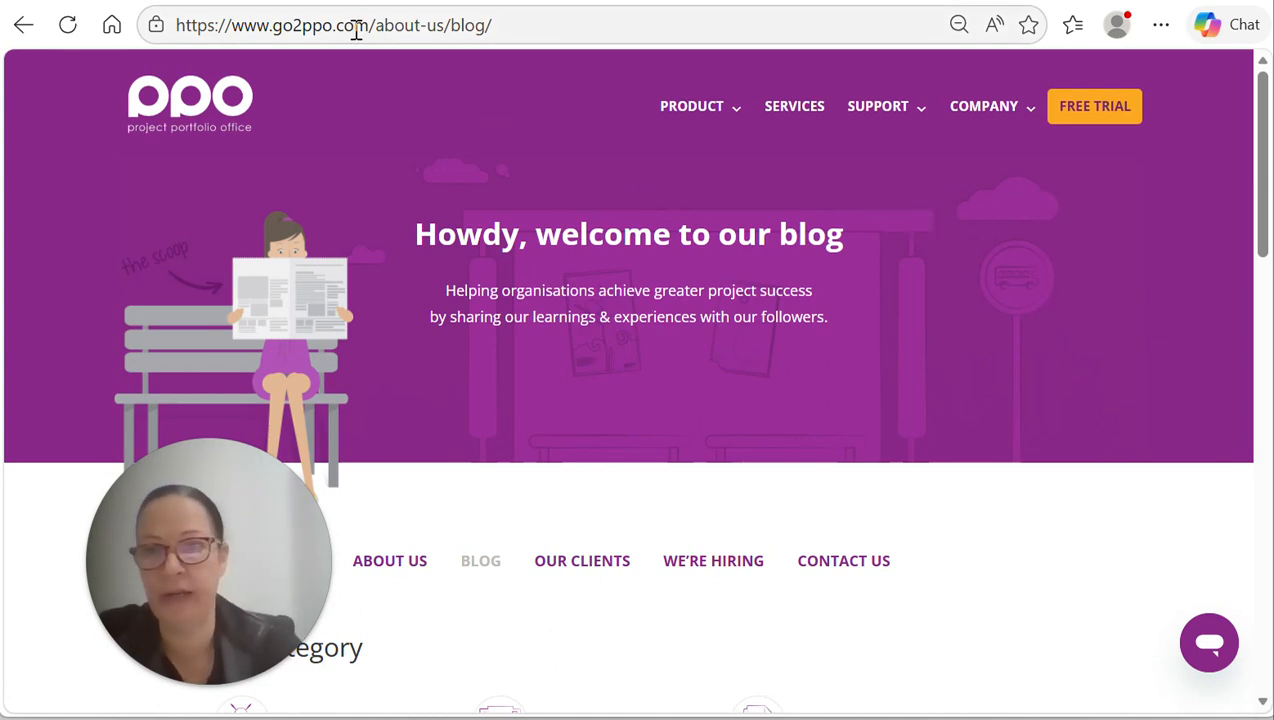
left_click_drag(369, 28, 274, 28)
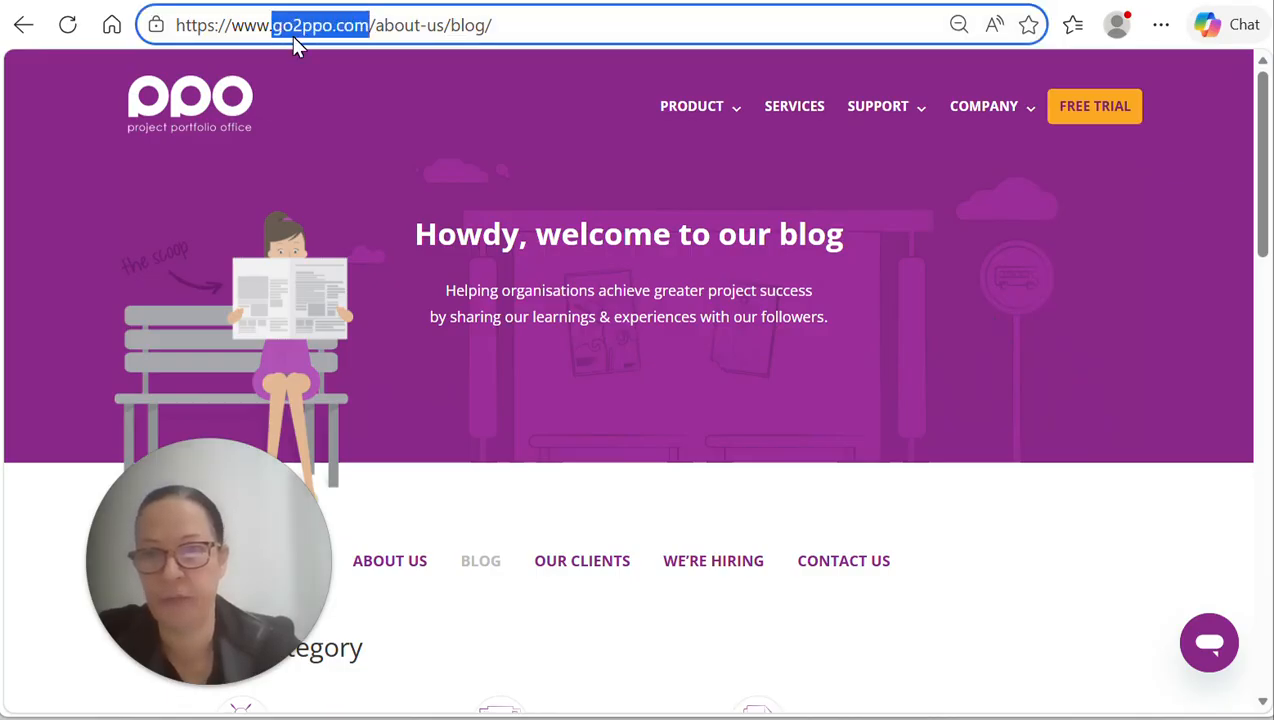
mouse_move(981, 108)
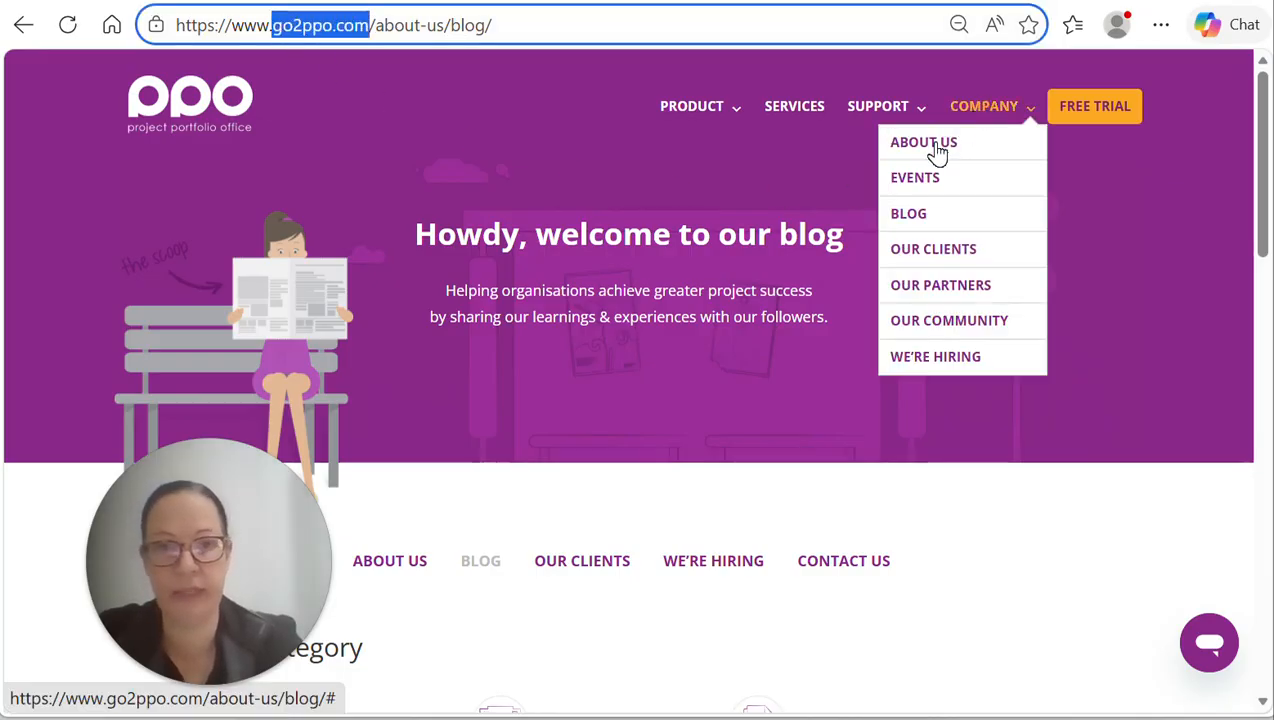
scroll(1163, 296, "down", 5)
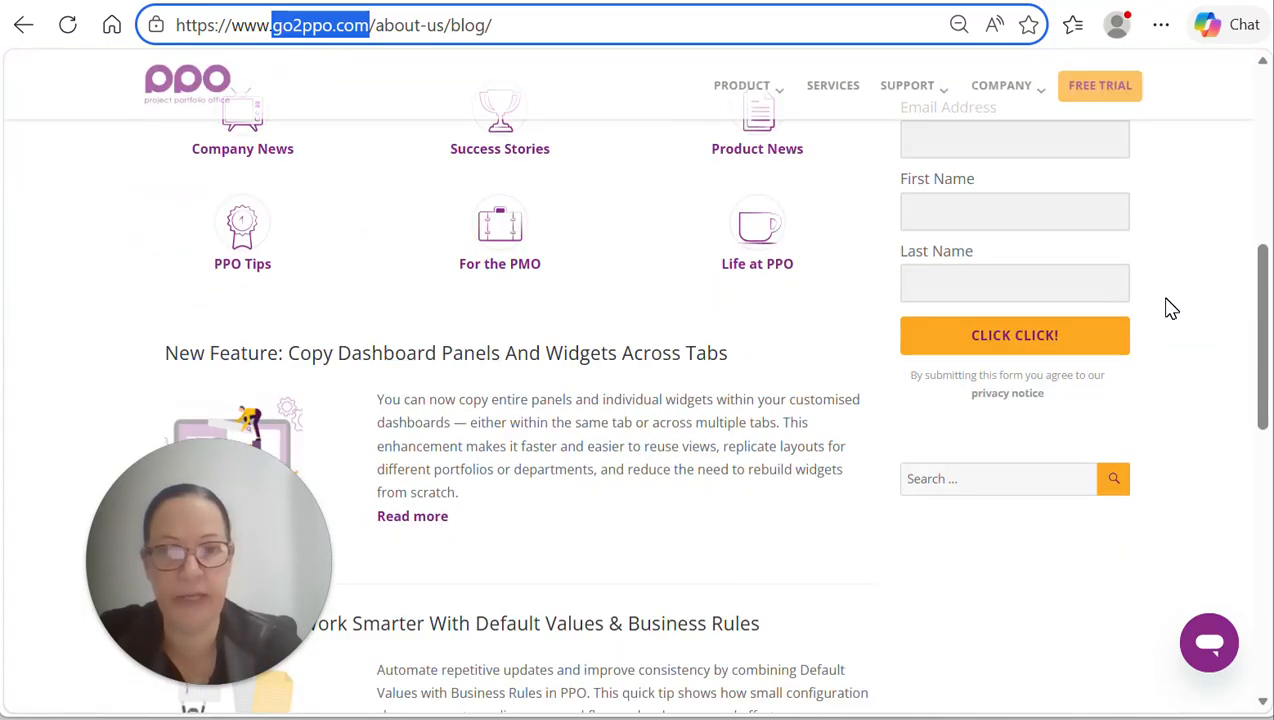
scroll(1172, 309, "up", 2)
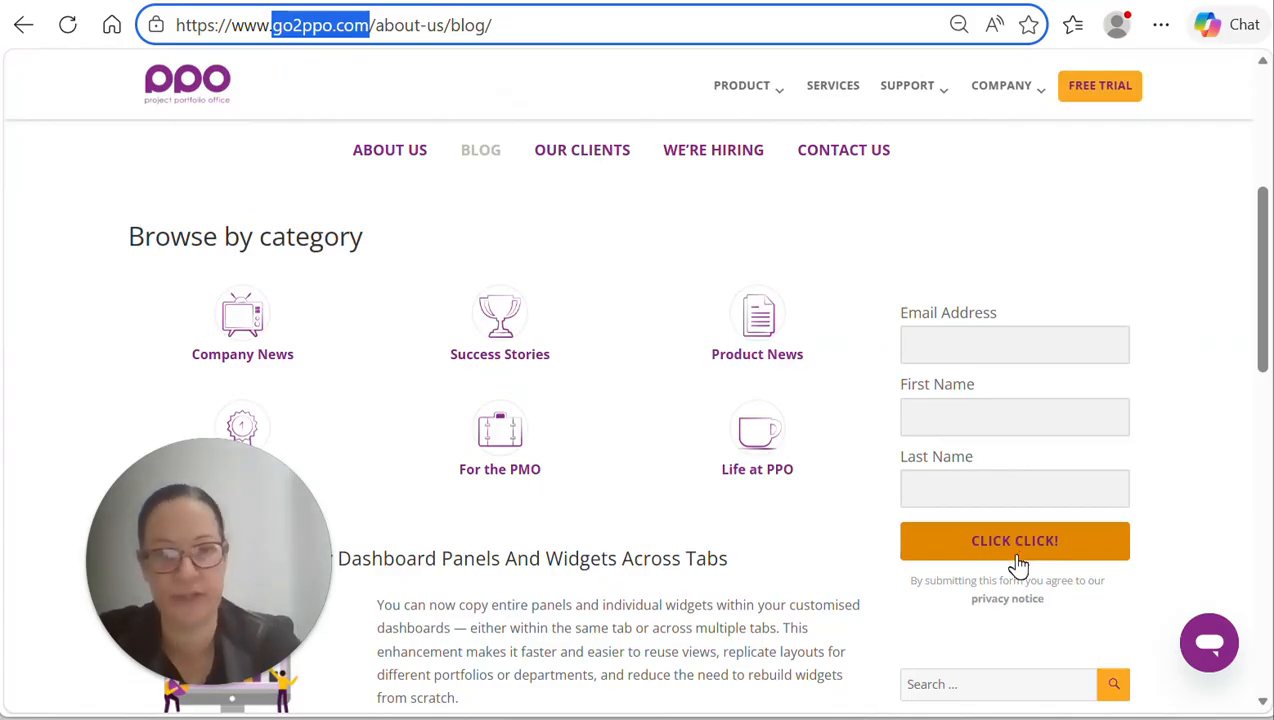
scroll(1104, 487, "up", 4)
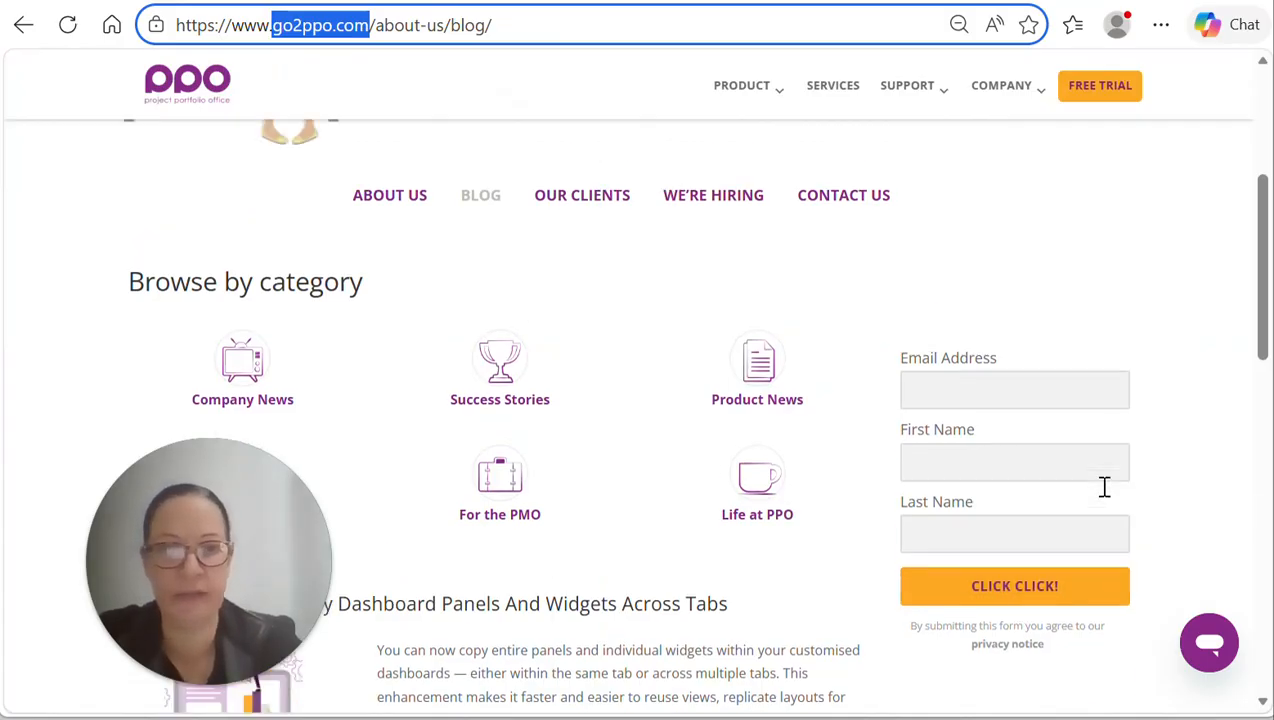